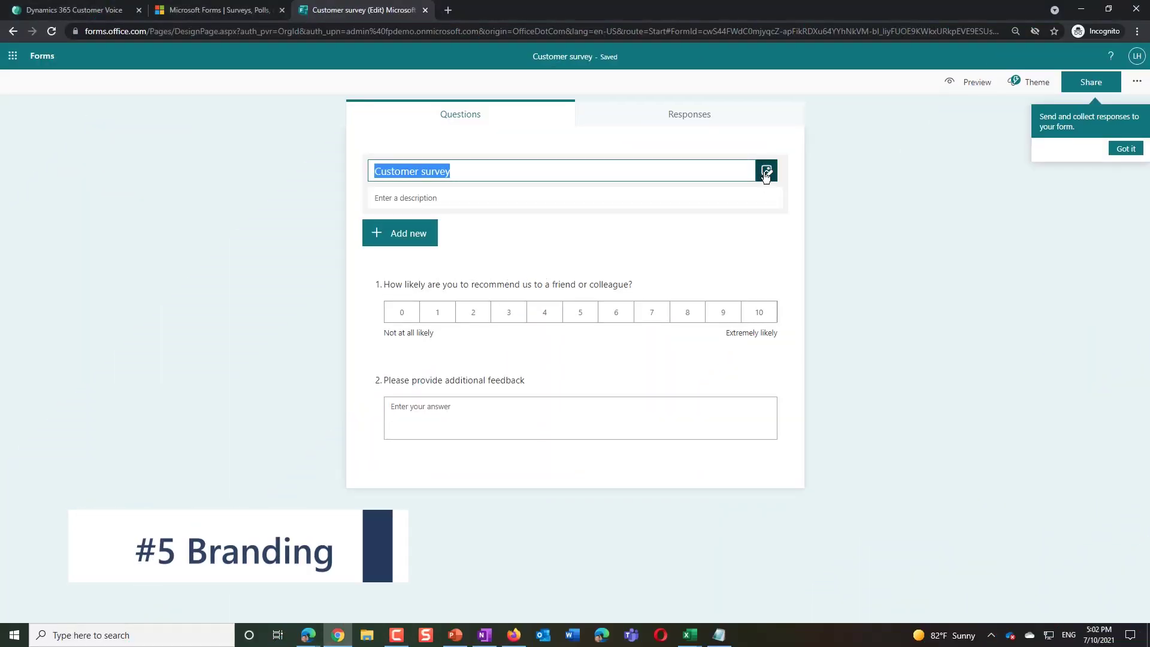
# Step: Upload CustomerVoice.128x128.png as the logo beside the Customer survey title
pyautogui.click(766, 172)
pyautogui.click(928, 109)
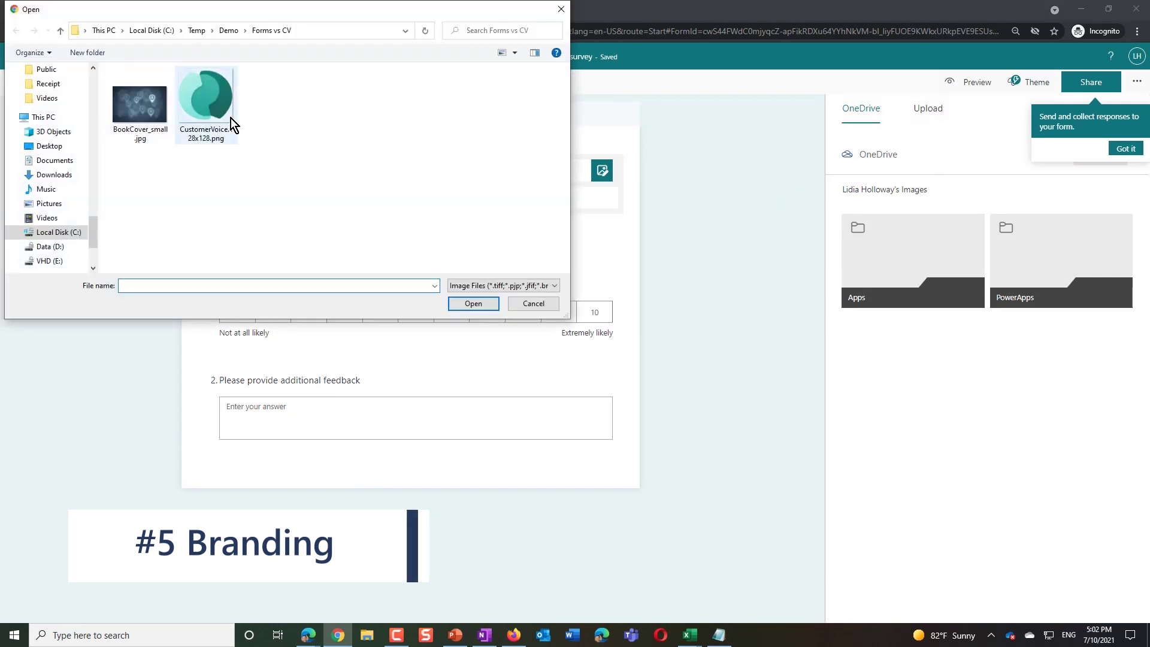
pyautogui.doubleClick(232, 118)
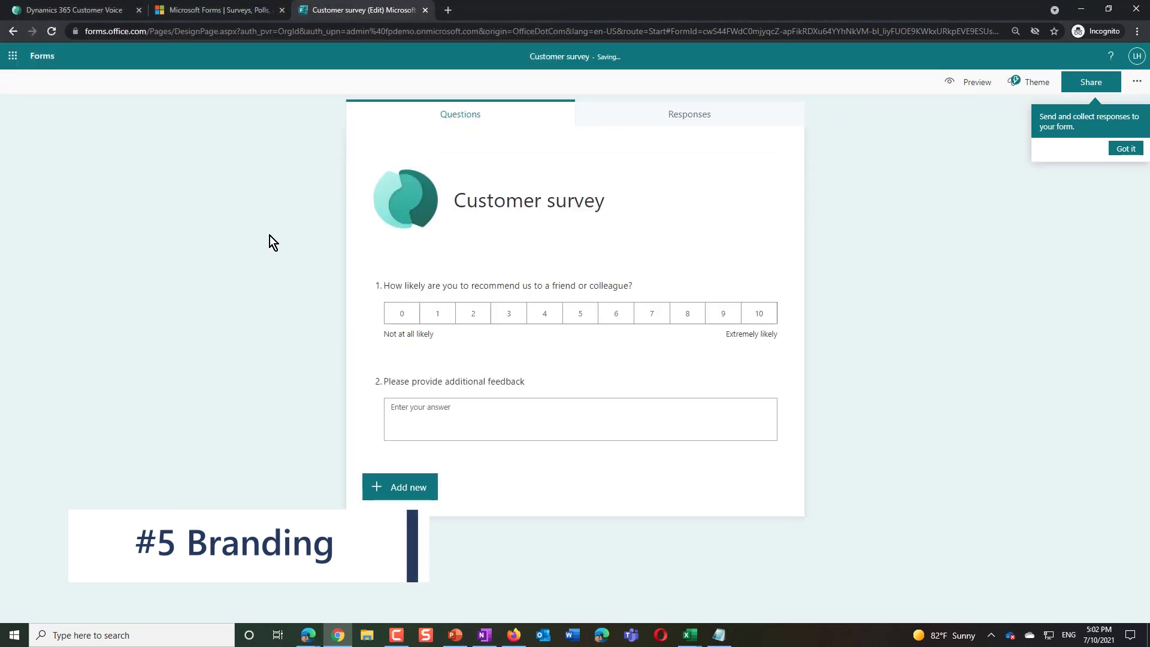
# Step: Insert the CustomerVoice logo into the Customer Voice survey header
pyautogui.click(76, 10)
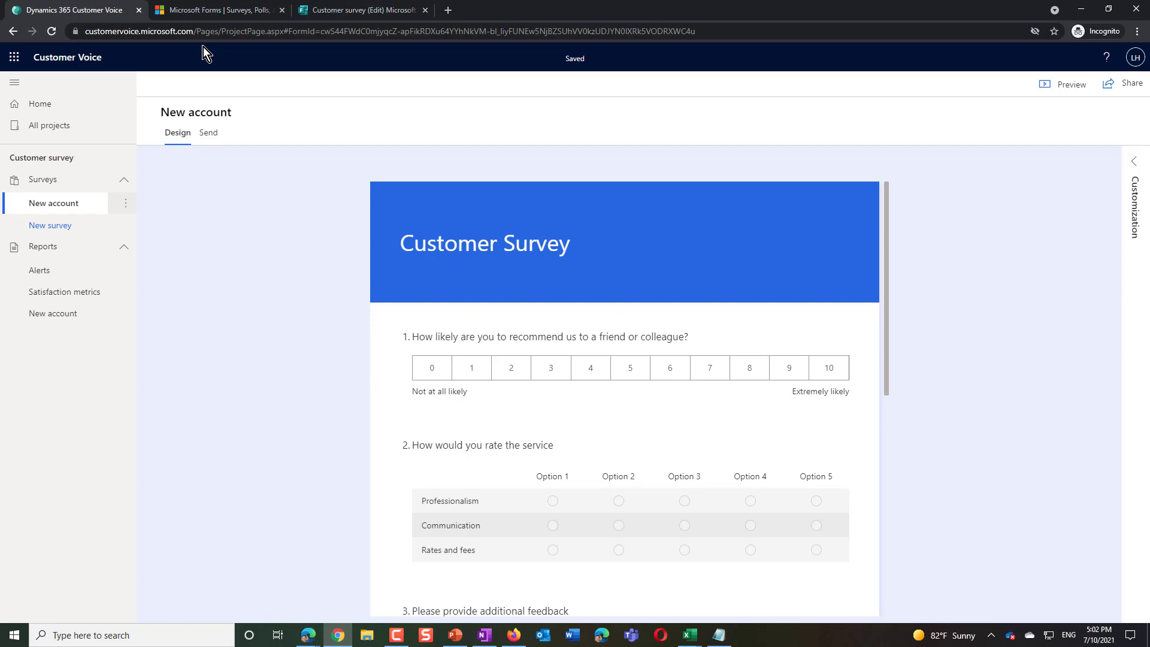
pyautogui.click(387, 243)
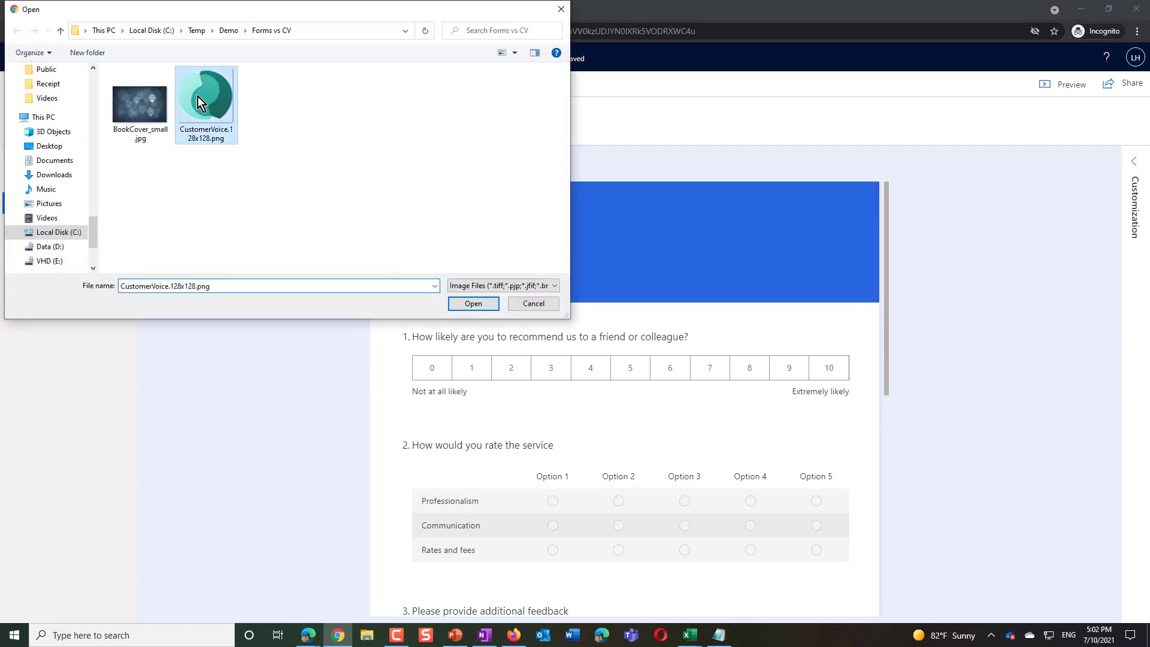
pyautogui.doubleClick(197, 96)
# Step: Add an uploaded background picture to the survey header
pyautogui.moveTo(625, 241)
pyautogui.click(387, 246)
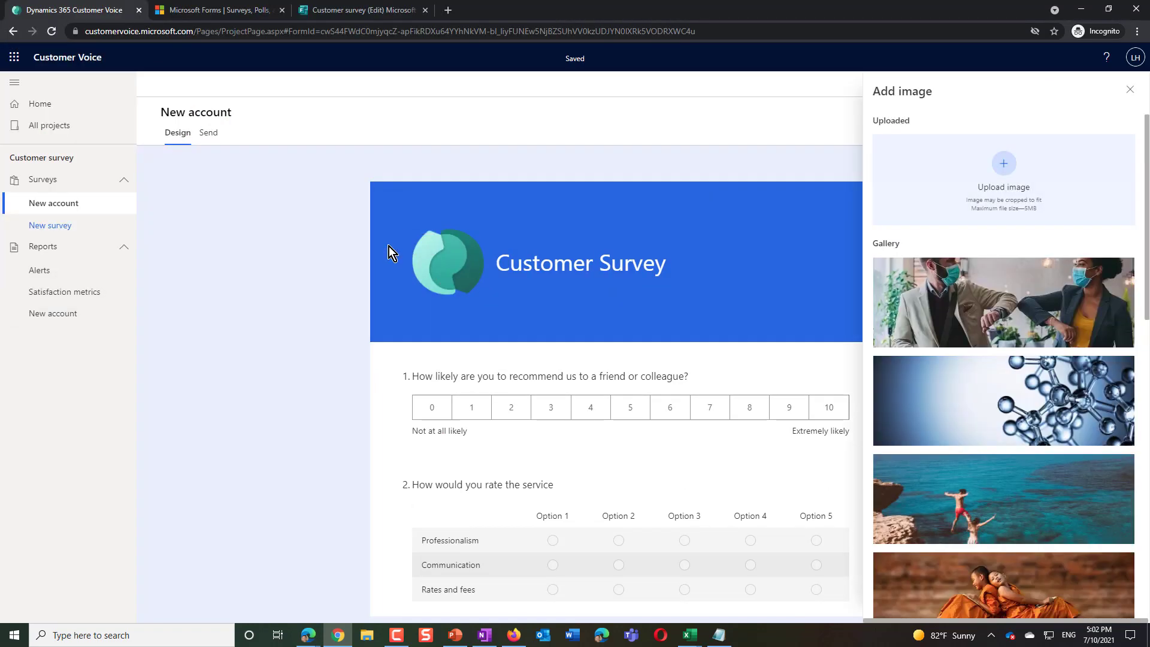
pyautogui.click(1004, 171)
pyautogui.doubleClick(160, 115)
pyautogui.click(1131, 94)
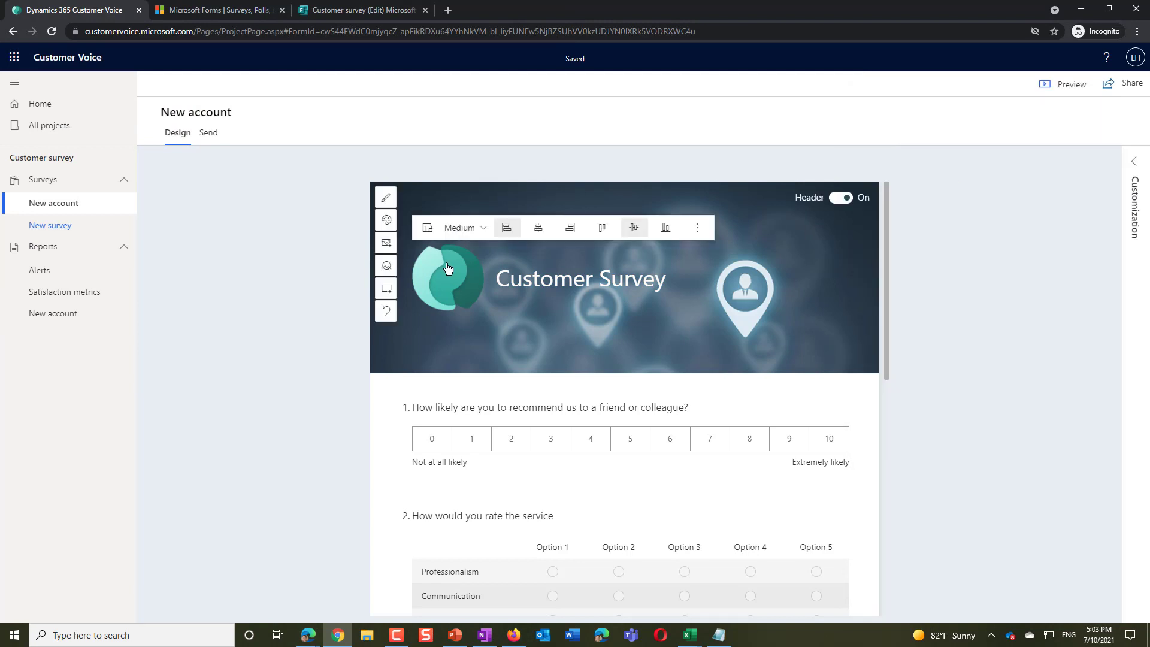
# Step: Set the header size to Small, centre the logo, and start branching in the Forms survey
pyautogui.click(457, 226)
pyautogui.click(451, 268)
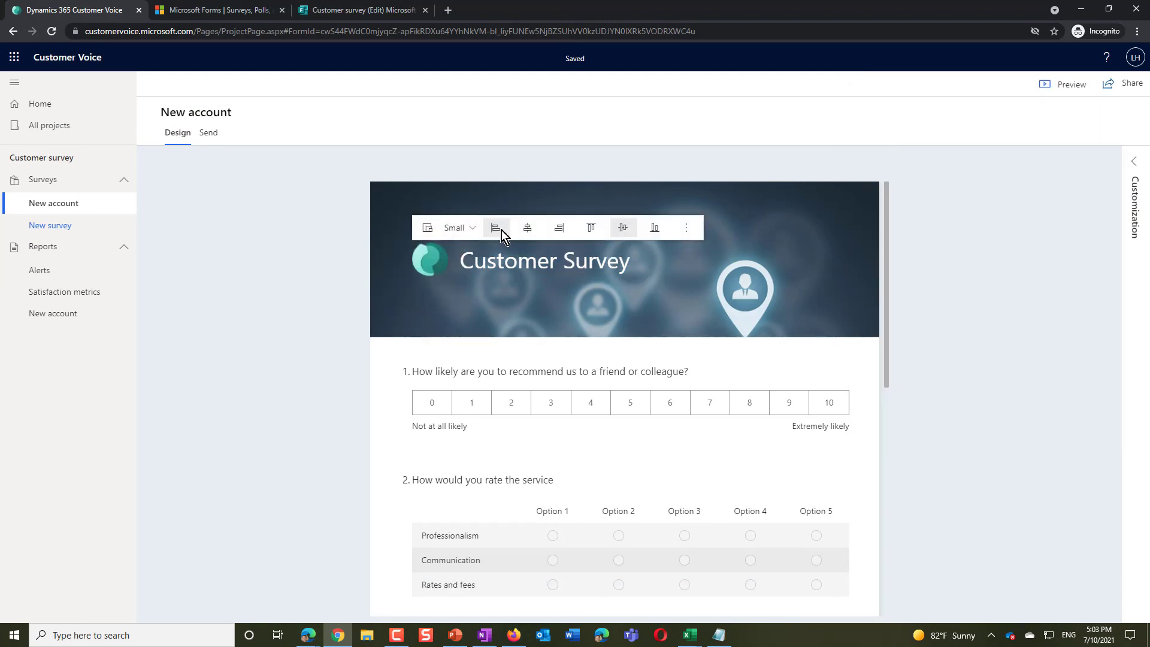
pyautogui.click(532, 235)
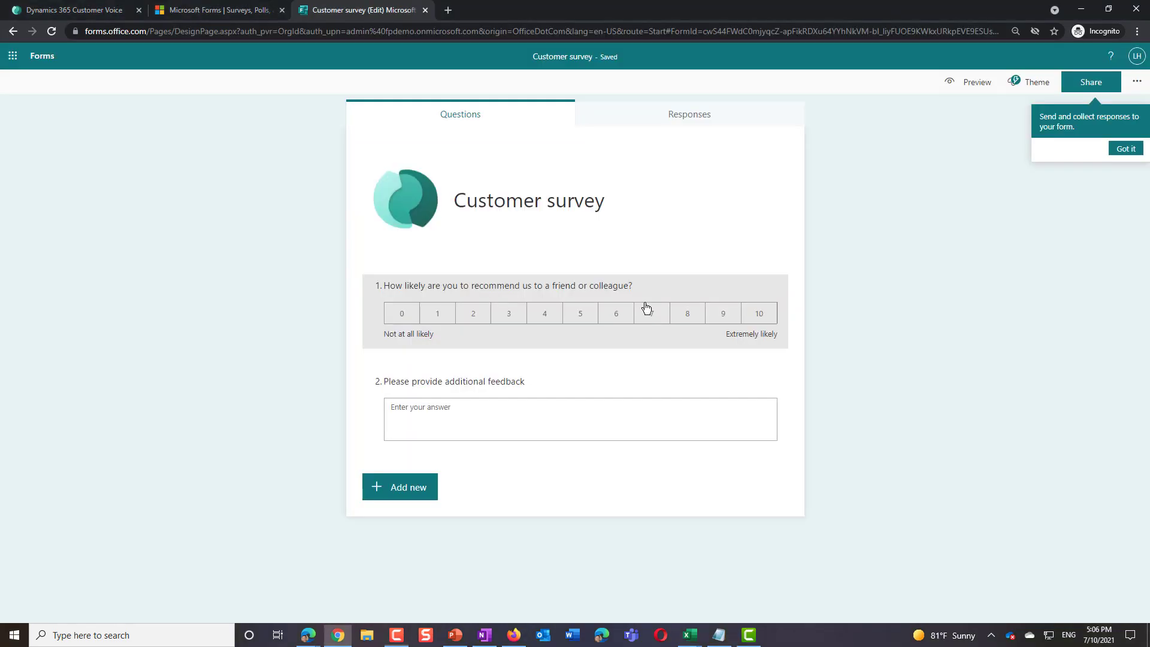
pyautogui.click(772, 405)
pyautogui.click(794, 443)
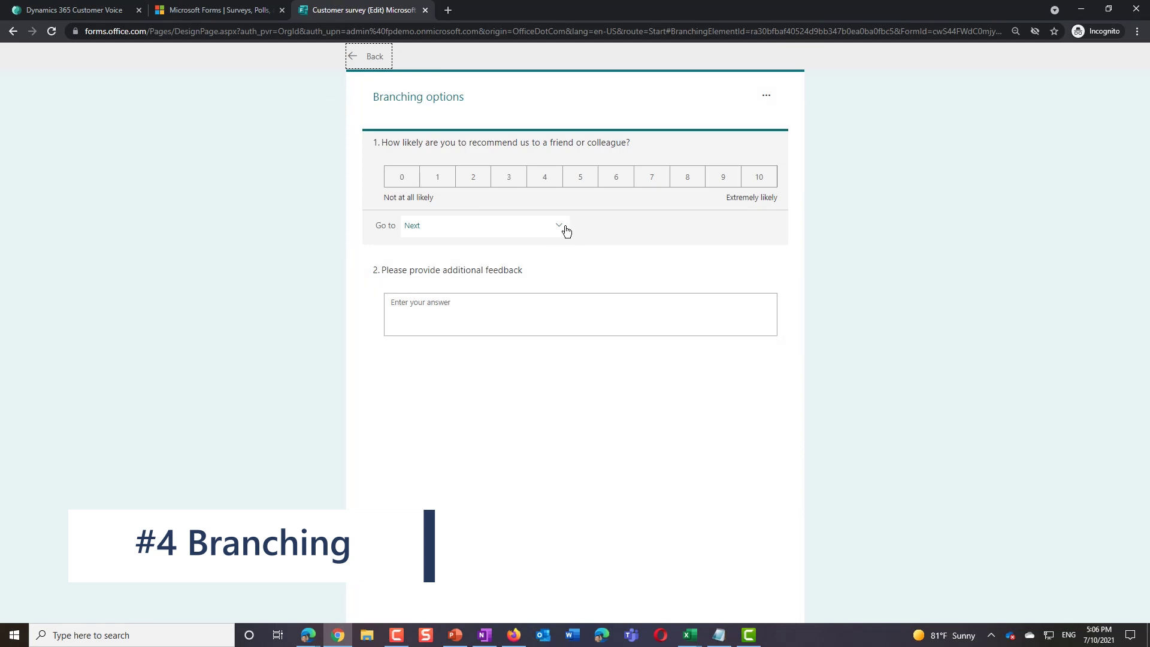
# Step: Add display logic to question 3 in the Customer Voice survey
pyautogui.click(88, 12)
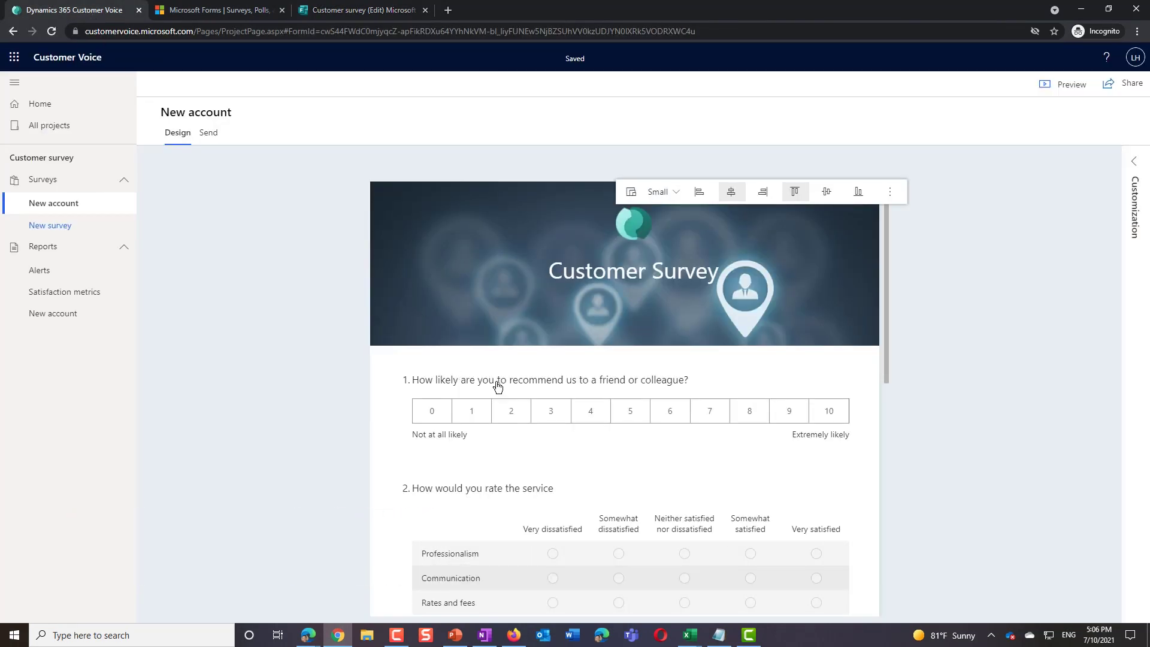
pyautogui.scroll(-3, 740, 406)
pyautogui.click(663, 383)
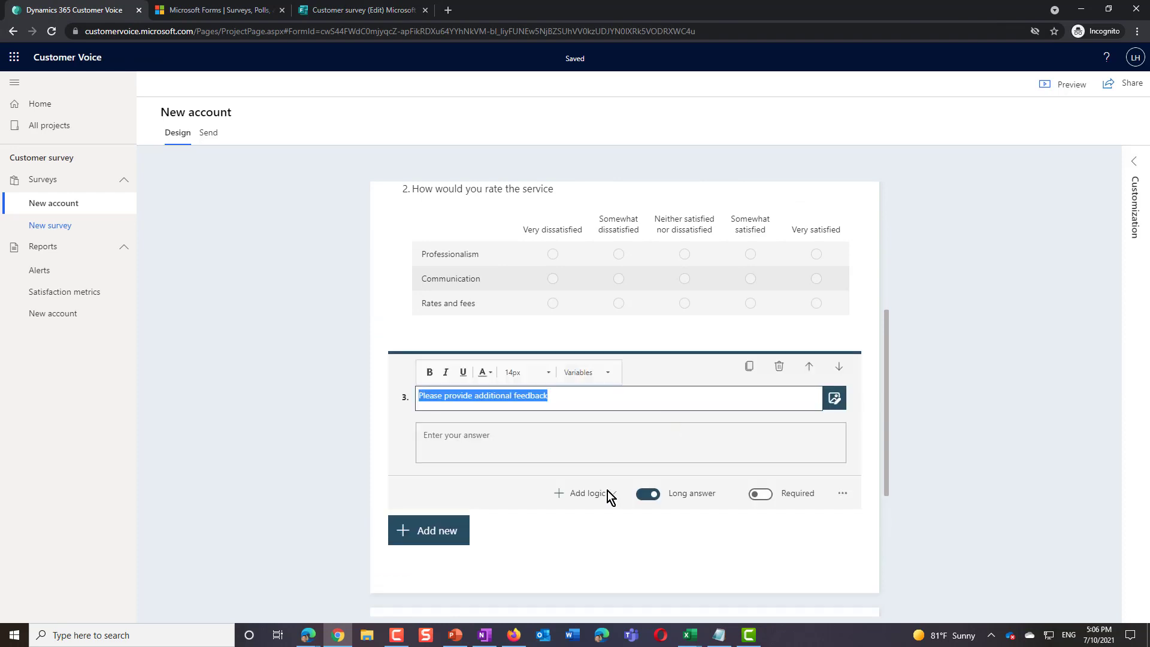
pyautogui.click(611, 494)
pyautogui.click(580, 537)
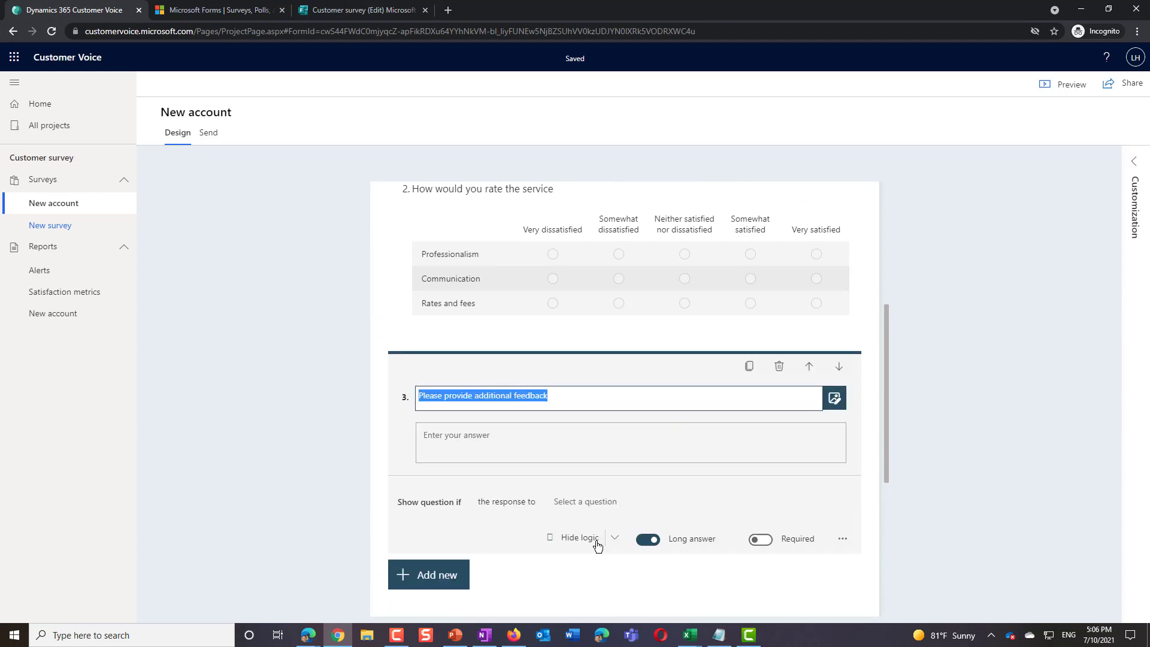
# Step: Show question 3 only when the recommendation response is less than 8
pyautogui.click(529, 504)
pyautogui.click(514, 521)
pyautogui.click(583, 503)
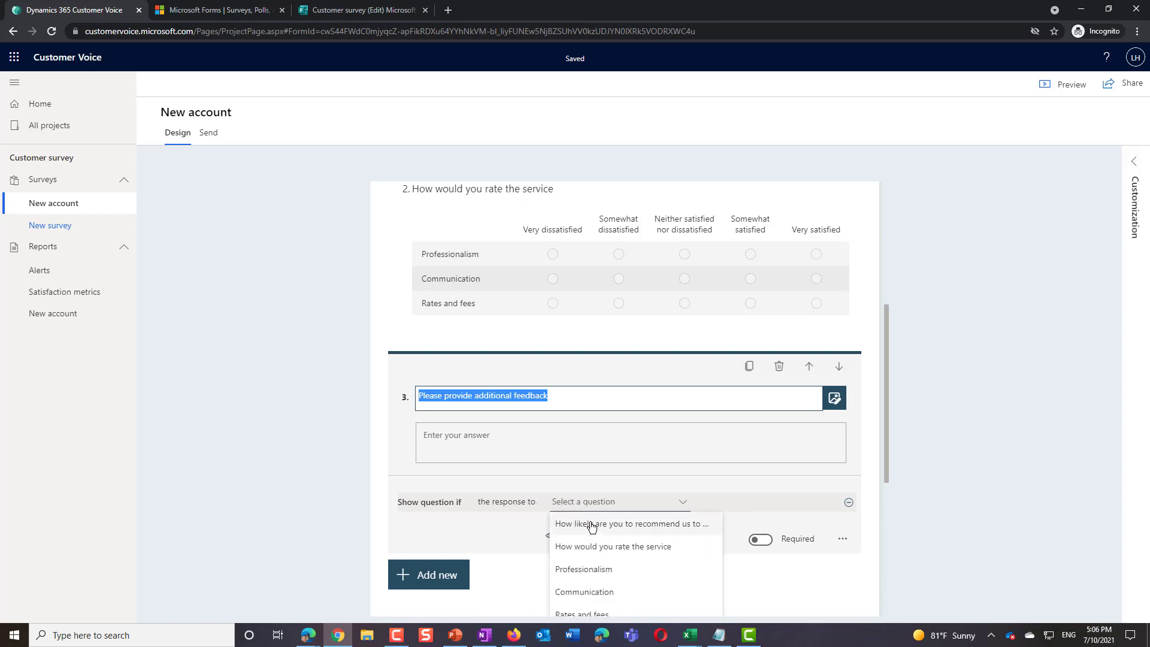
pyautogui.click(592, 524)
pyautogui.click(730, 505)
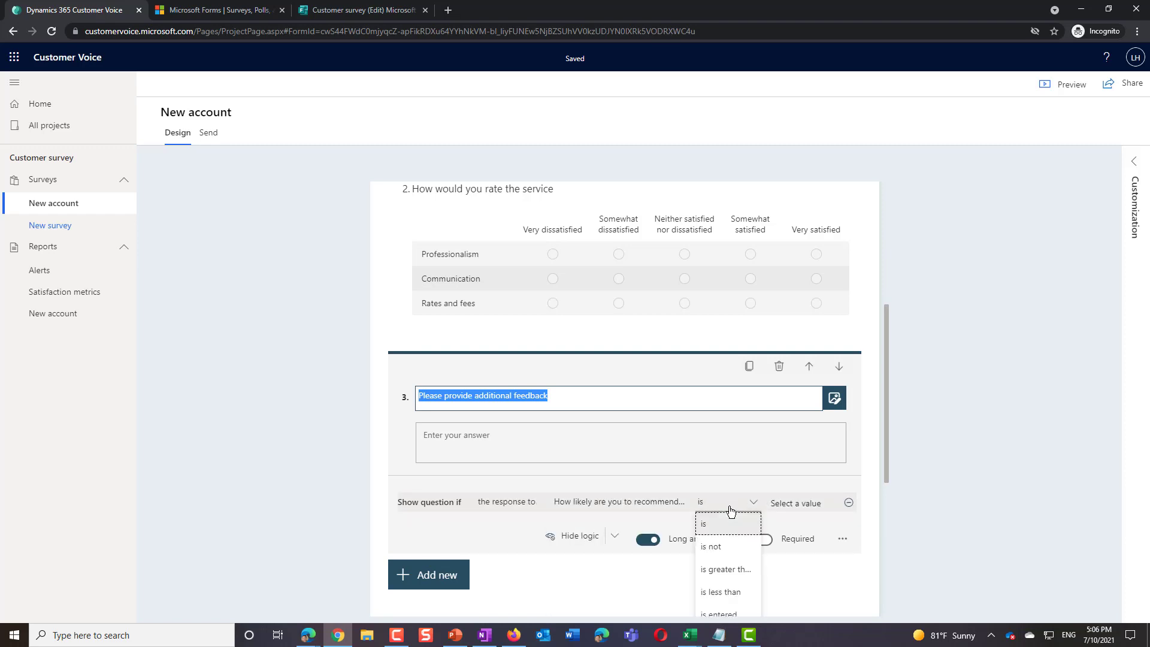
pyautogui.click(732, 592)
pyautogui.click(798, 503)
pyautogui.write('7')
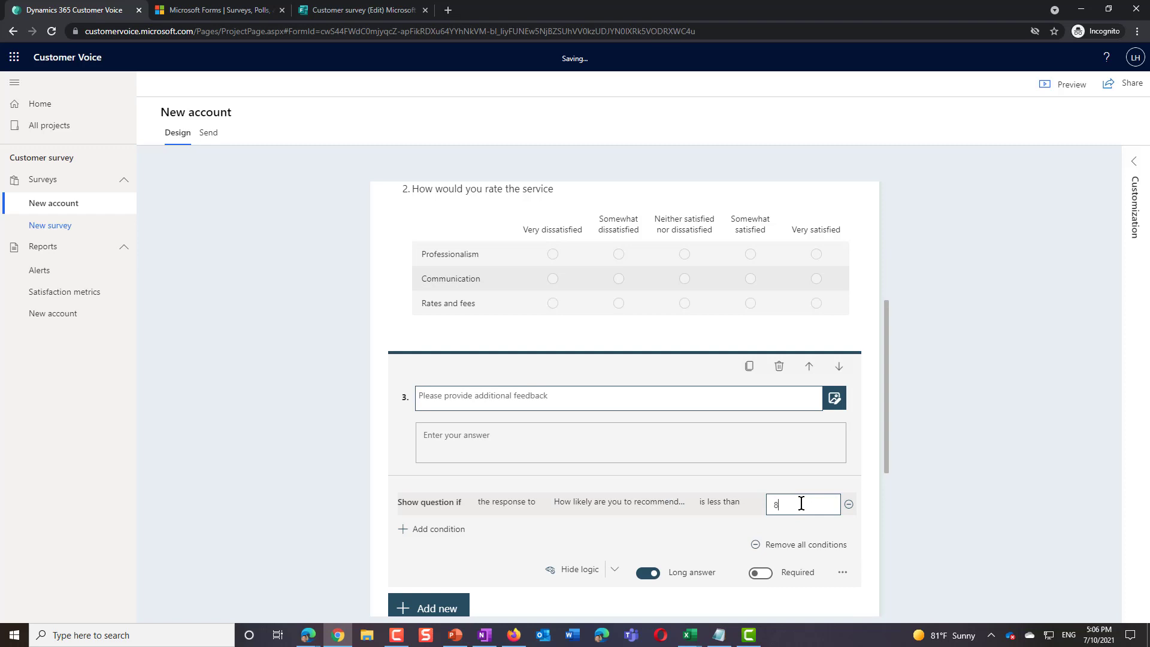
pyautogui.click(1050, 389)
# Step: Preview the survey, testing recommendation answers of 2 and 9
pyautogui.click(1071, 90)
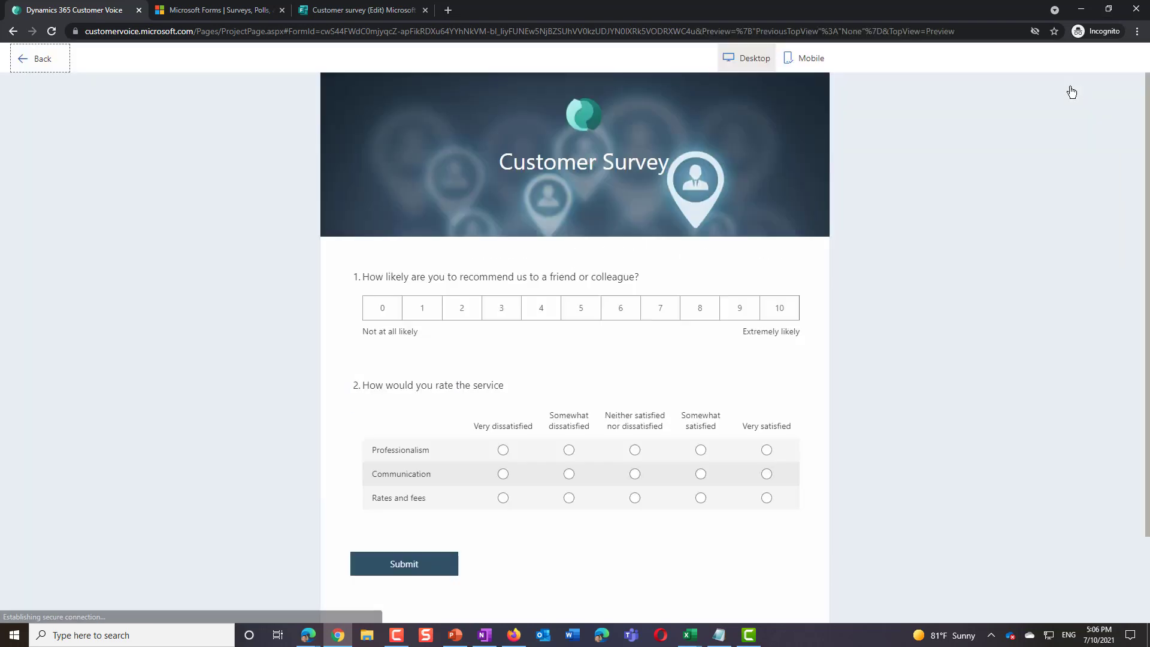
pyautogui.click(465, 313)
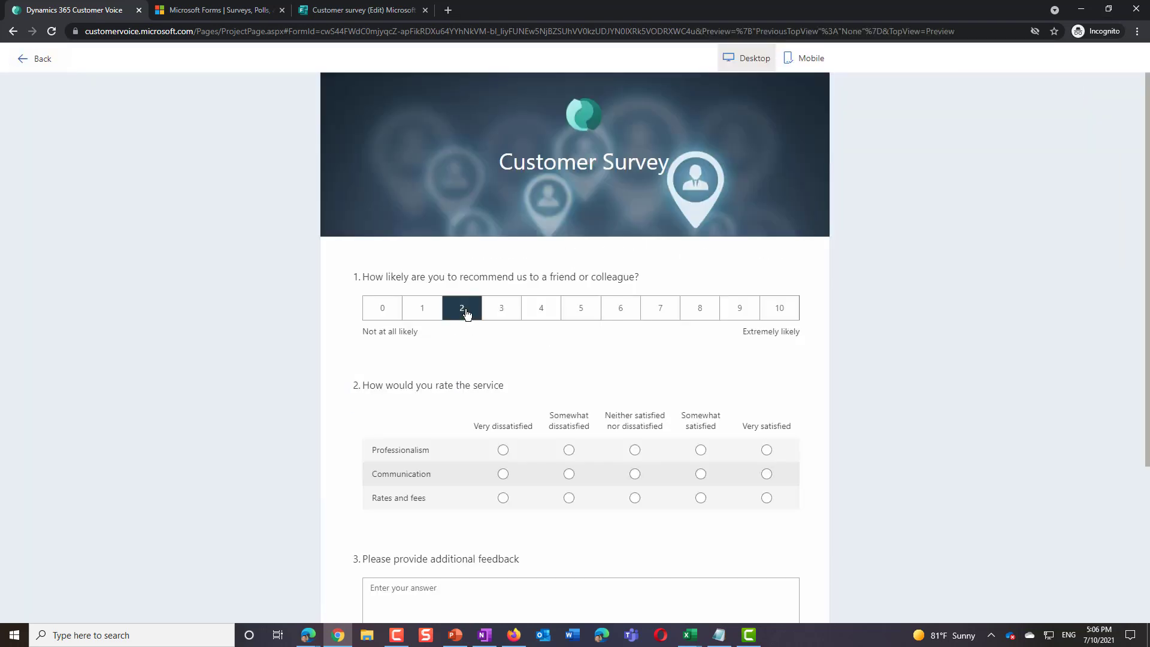
pyautogui.click(739, 312)
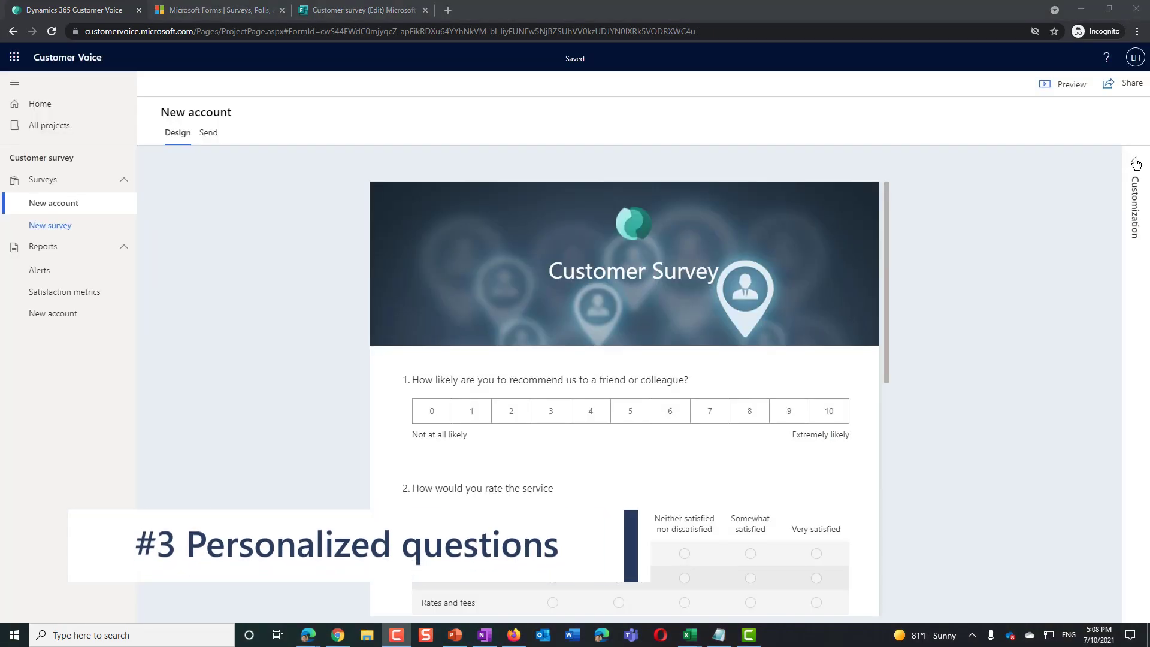
# Step: Create a Product personalization variable in the survey customization settings
pyautogui.click(1135, 164)
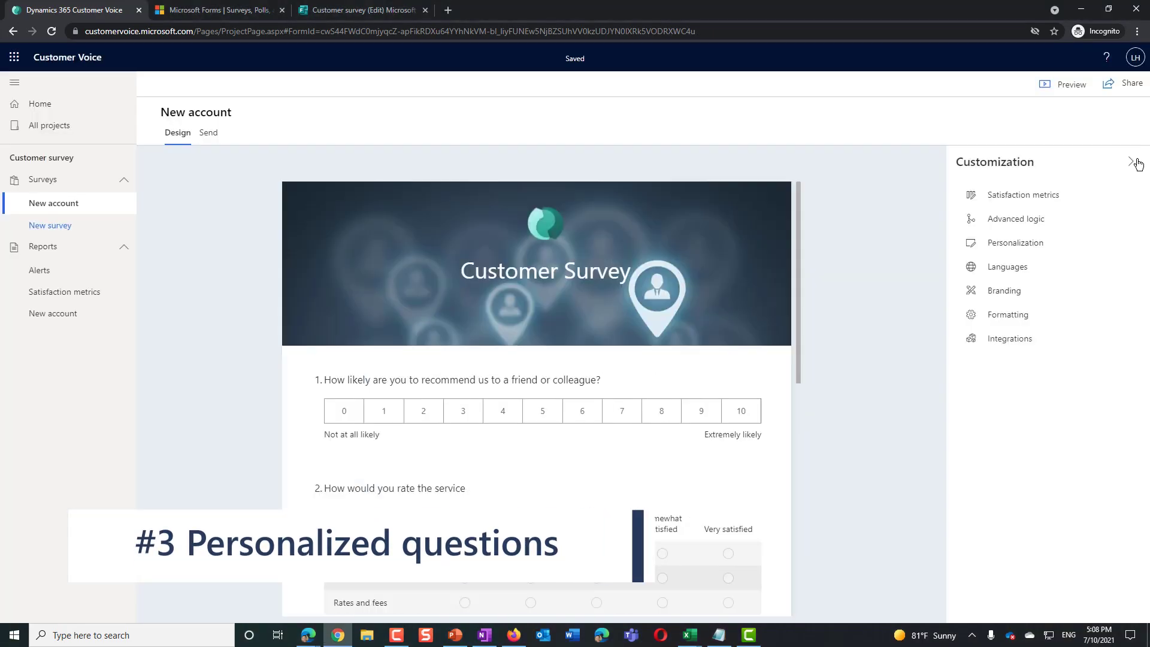
pyautogui.click(971, 241)
pyautogui.click(890, 279)
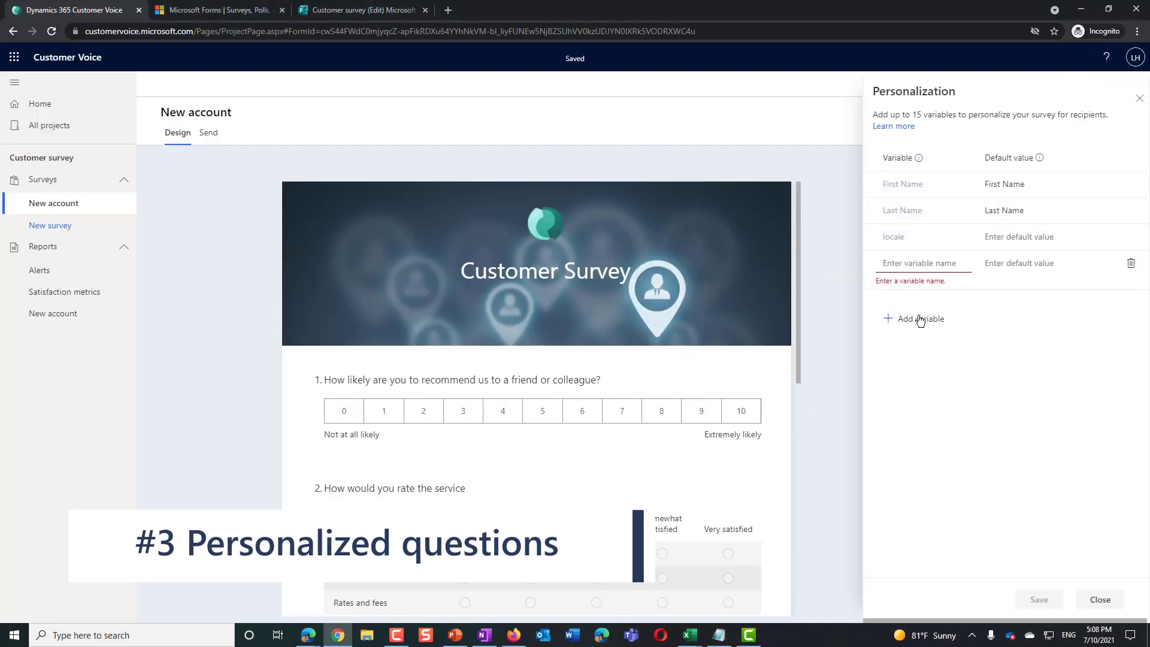
pyautogui.write('Product')
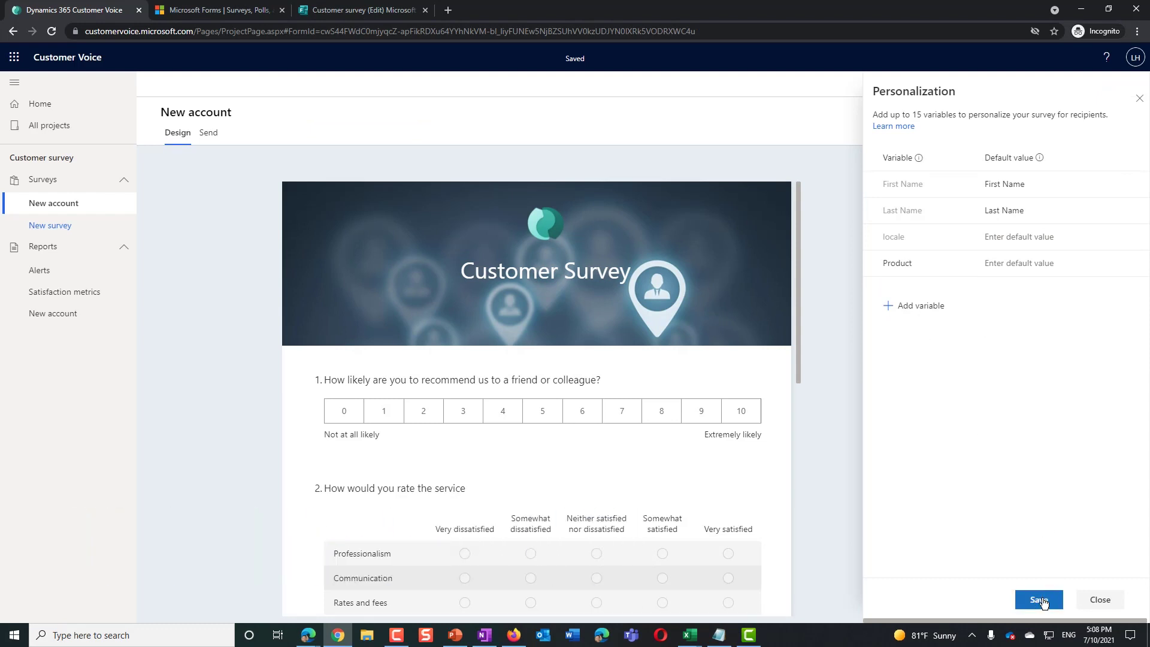
pyautogui.click(1040, 600)
pyautogui.click(1141, 99)
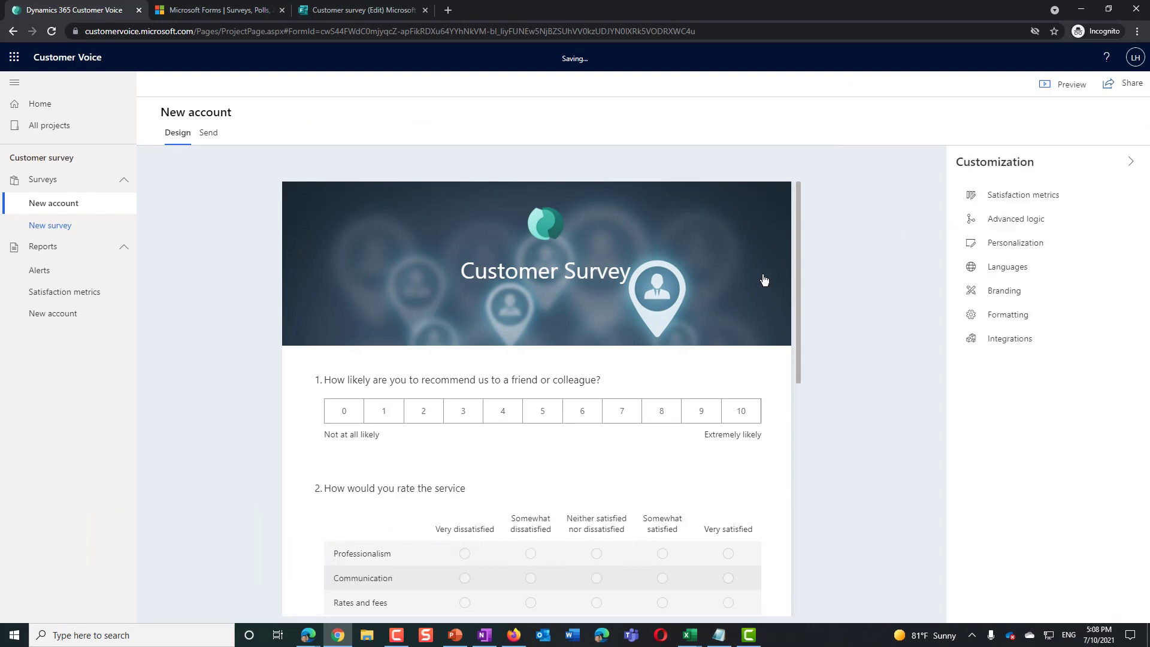
# Step: Replace 'us' in question 1 with the {{Product}} variable
pyautogui.click(548, 393)
pyautogui.doubleClick(464, 413)
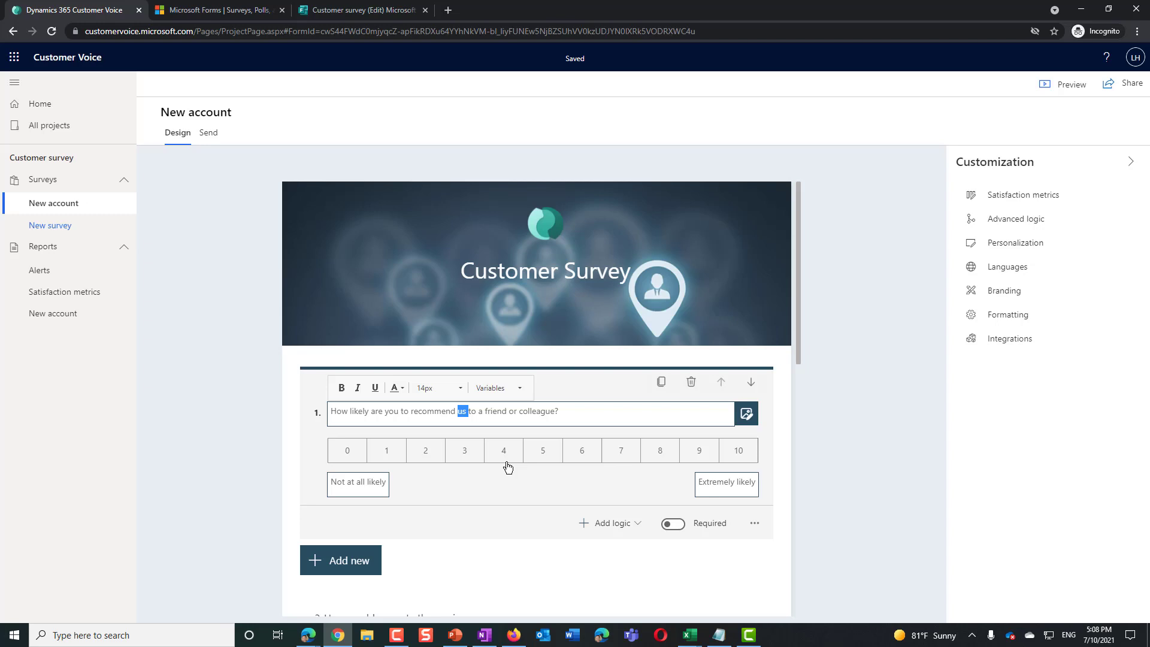
pyautogui.click(519, 388)
pyautogui.scroll(-1, 555, 437)
pyautogui.scroll(-1, 554, 437)
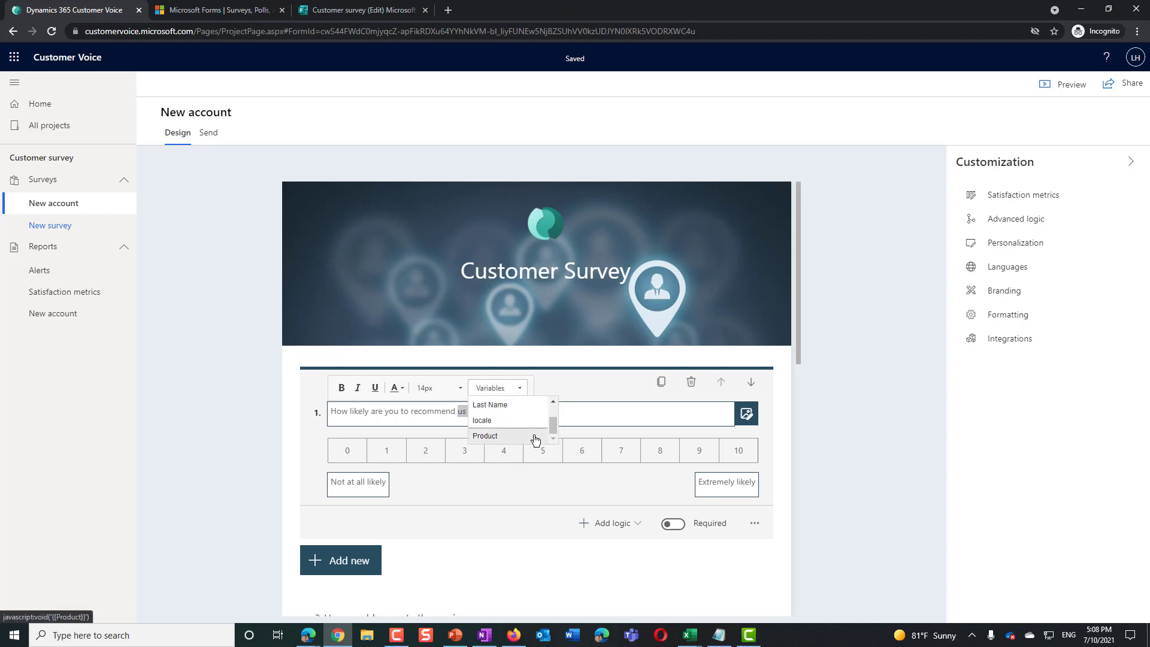
pyautogui.click(533, 441)
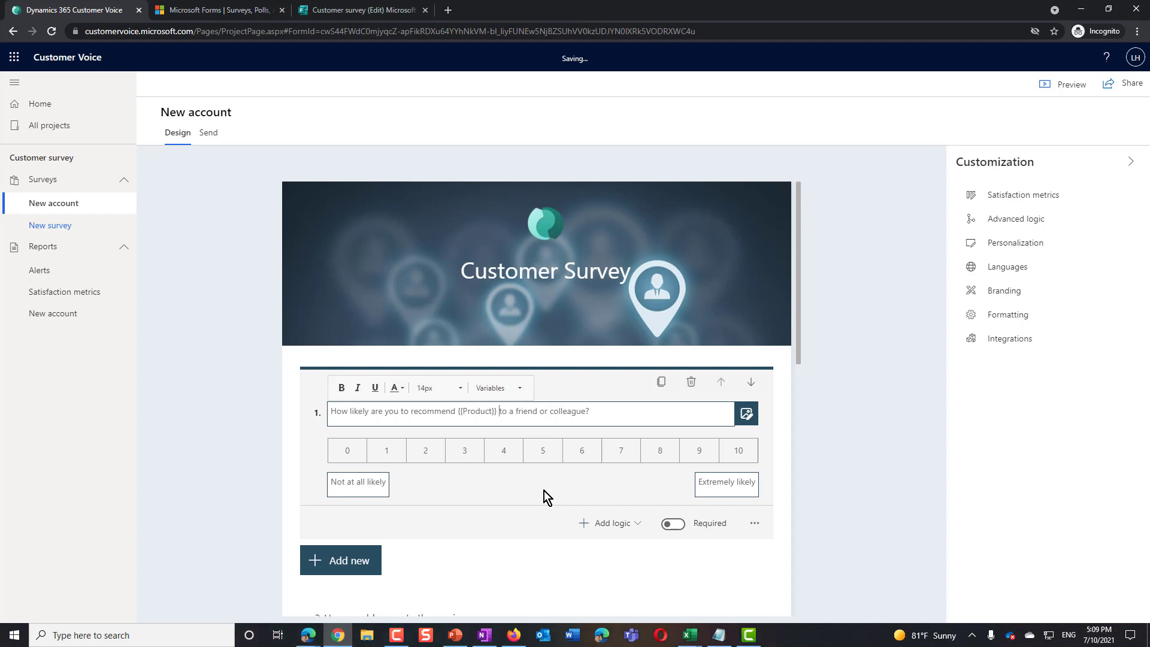
pyautogui.click(886, 513)
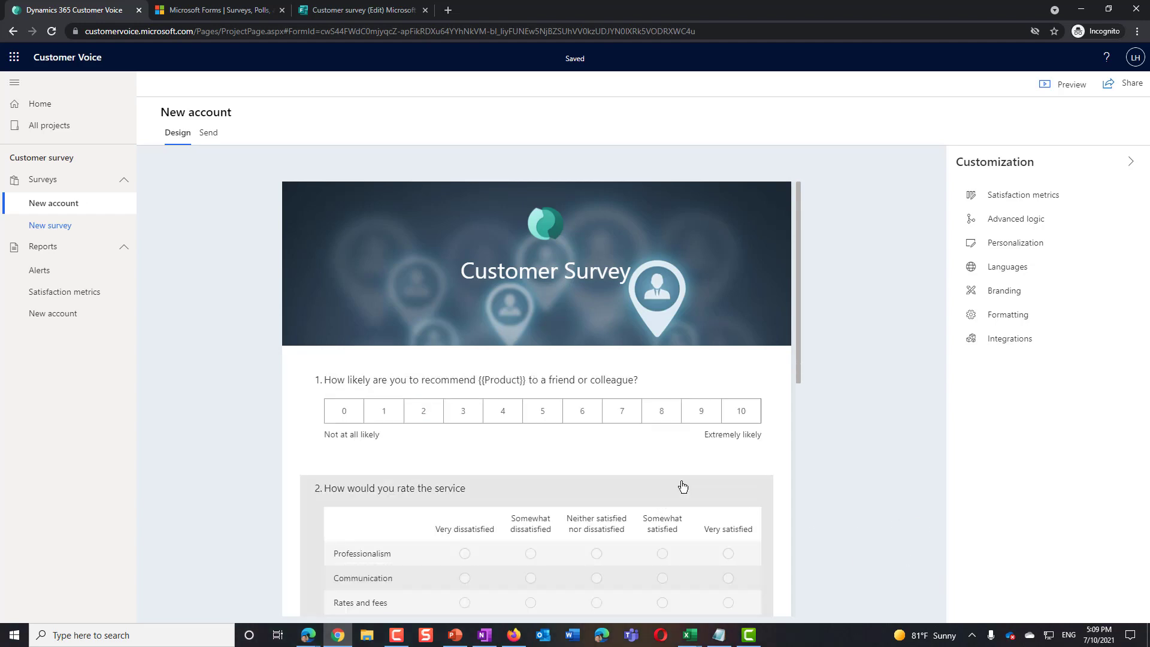
pyautogui.scroll(-2, 800, 364)
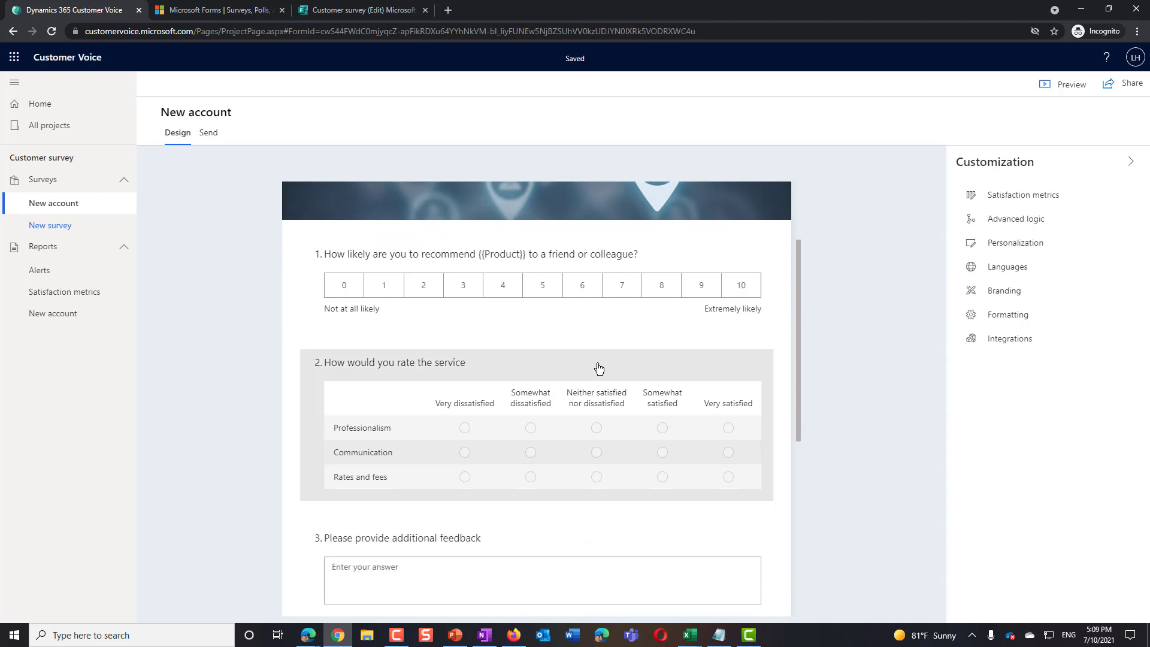
# Step: Give question 2 a display condition of Product is Private Banking, then review it
pyautogui.click(599, 368)
pyautogui.scroll(-1, 611, 467)
pyautogui.click(618, 558)
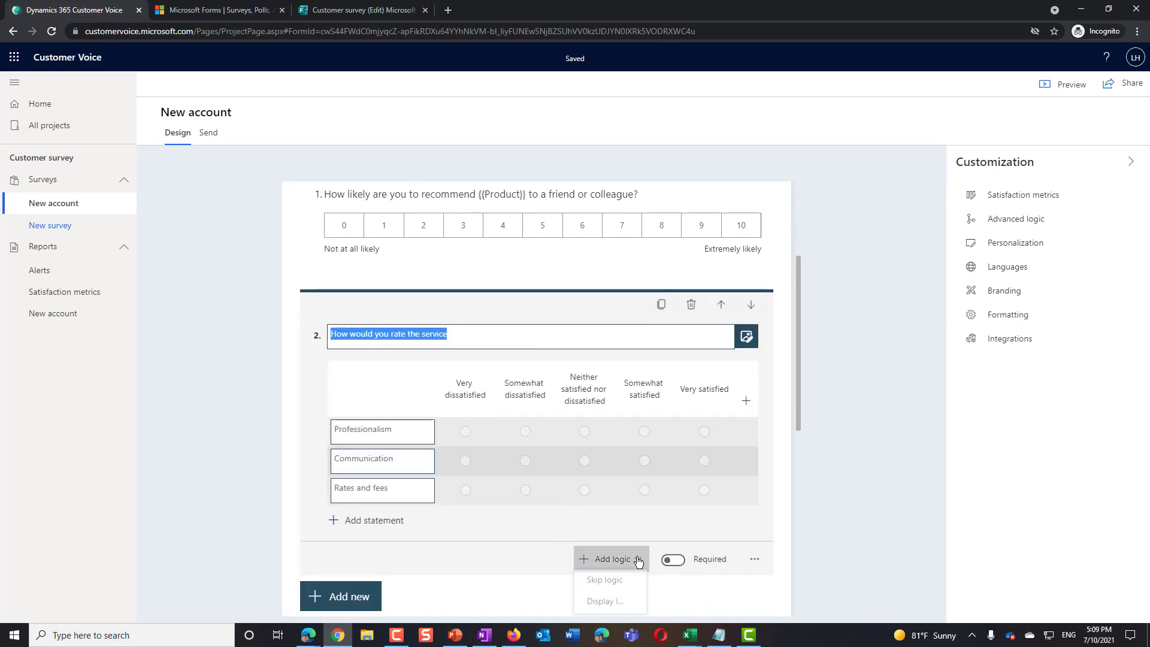
pyautogui.click(619, 604)
pyautogui.click(437, 570)
pyautogui.click(422, 605)
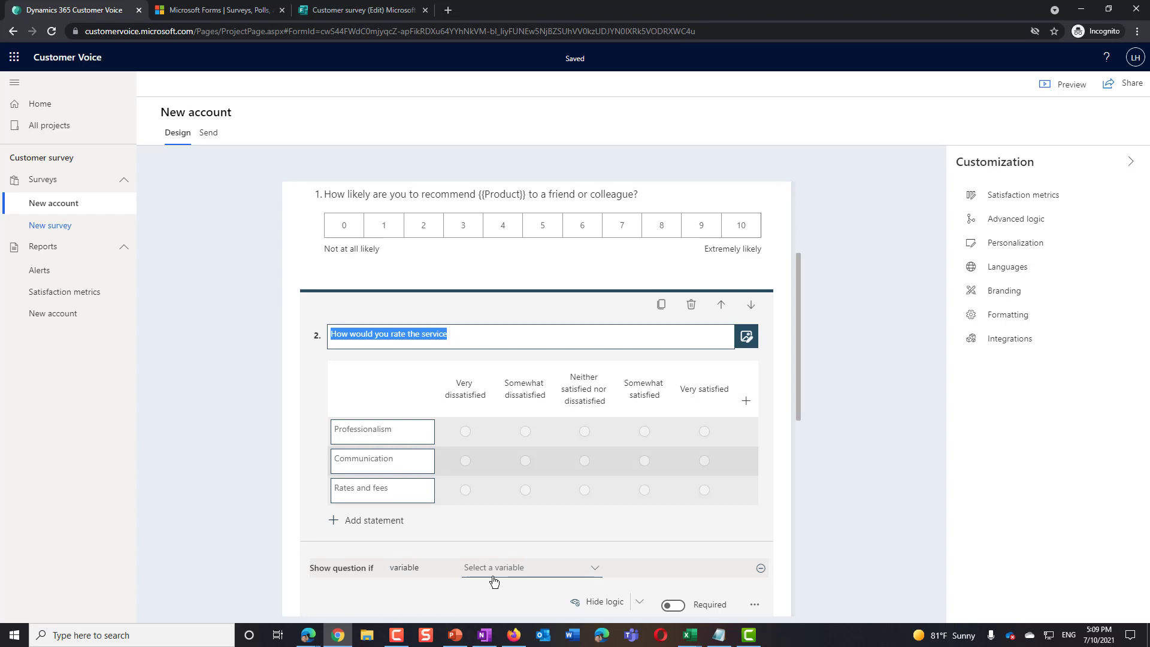
pyautogui.click(493, 569)
pyautogui.scroll(-2, 506, 600)
pyautogui.click(513, 540)
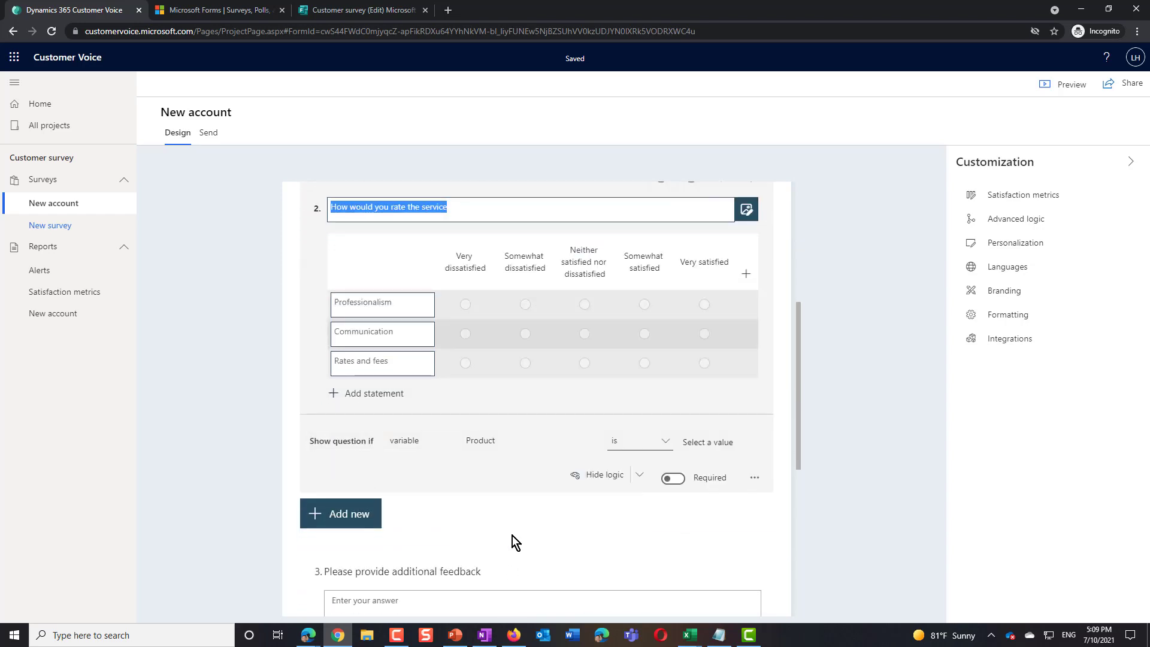
pyautogui.click(720, 447)
pyautogui.write('Private Banking')
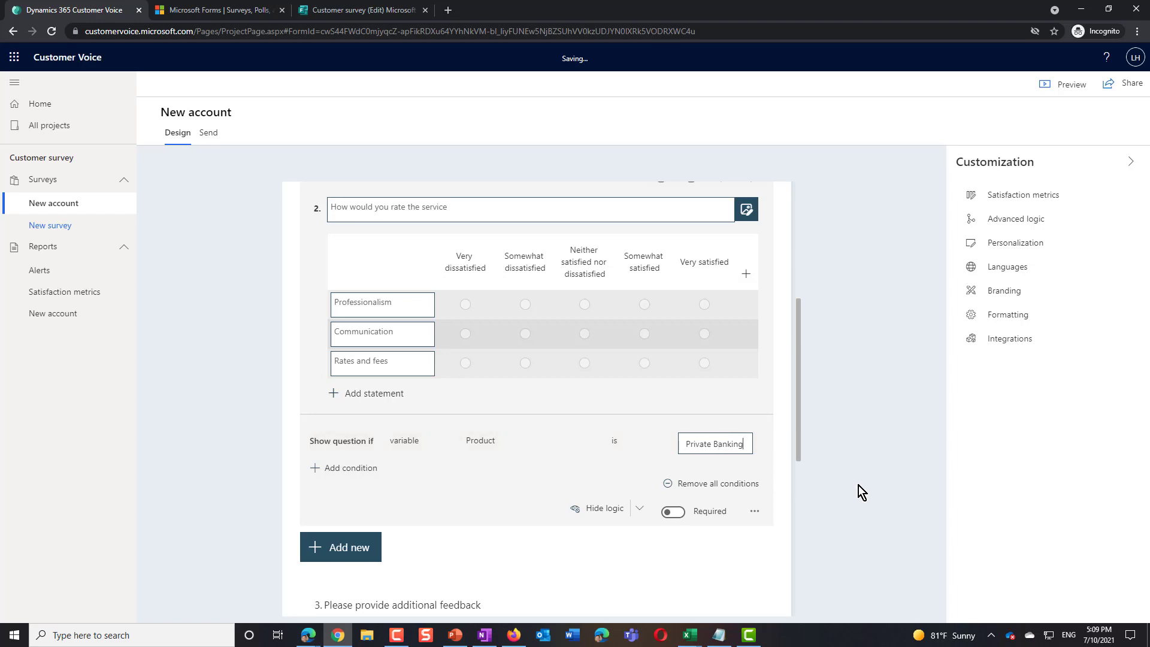
pyautogui.click(858, 487)
pyautogui.click(694, 211)
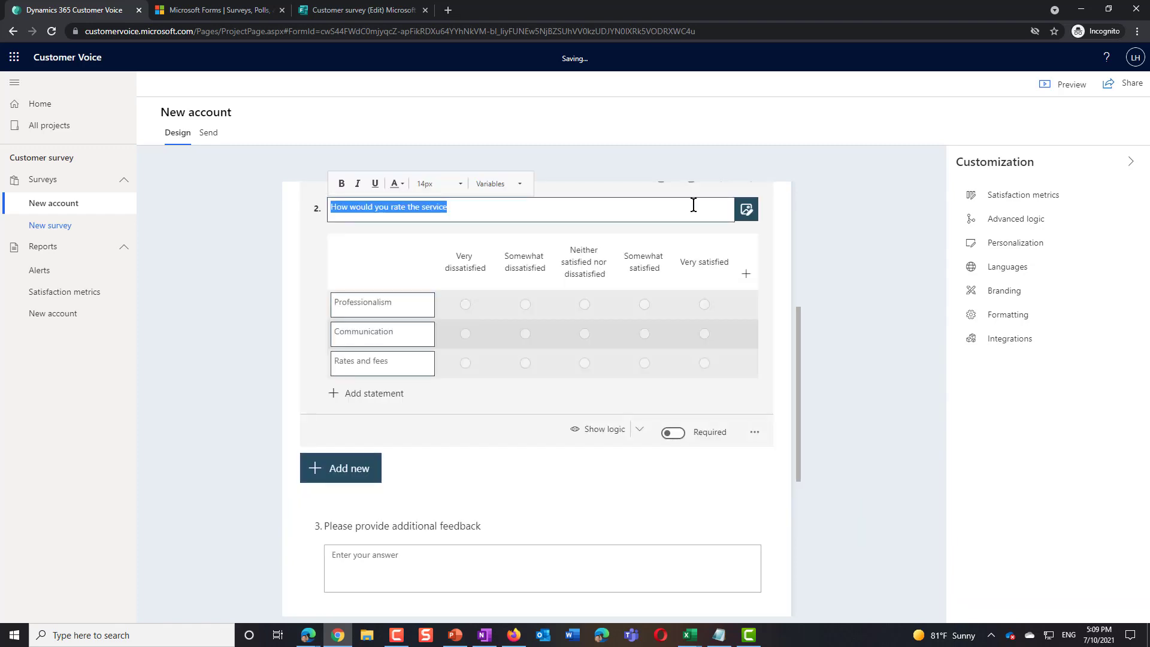
pyautogui.click(590, 429)
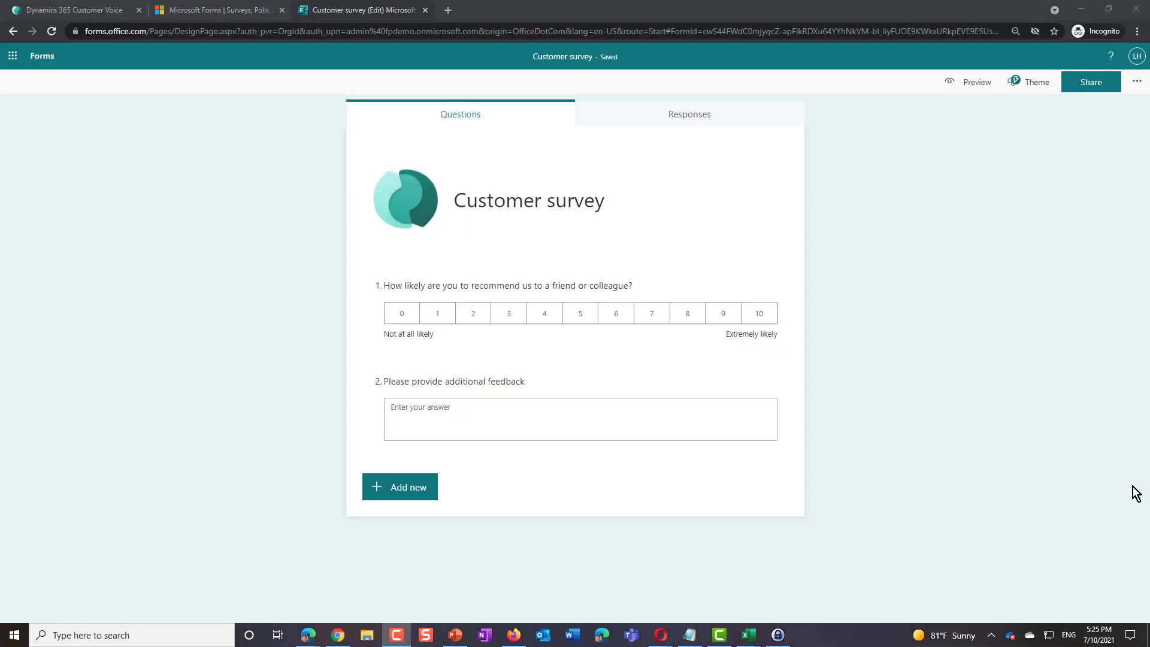
# Step: Copy the Customer survey's response link from the Share options
pyautogui.click(1091, 82)
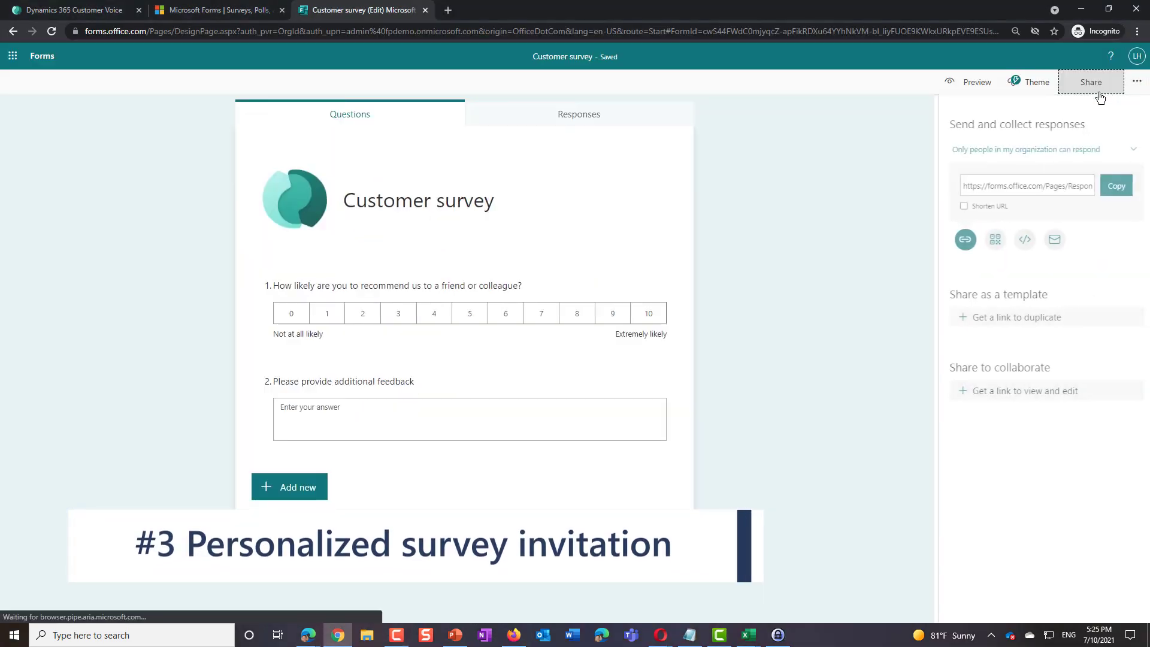
pyautogui.click(1112, 186)
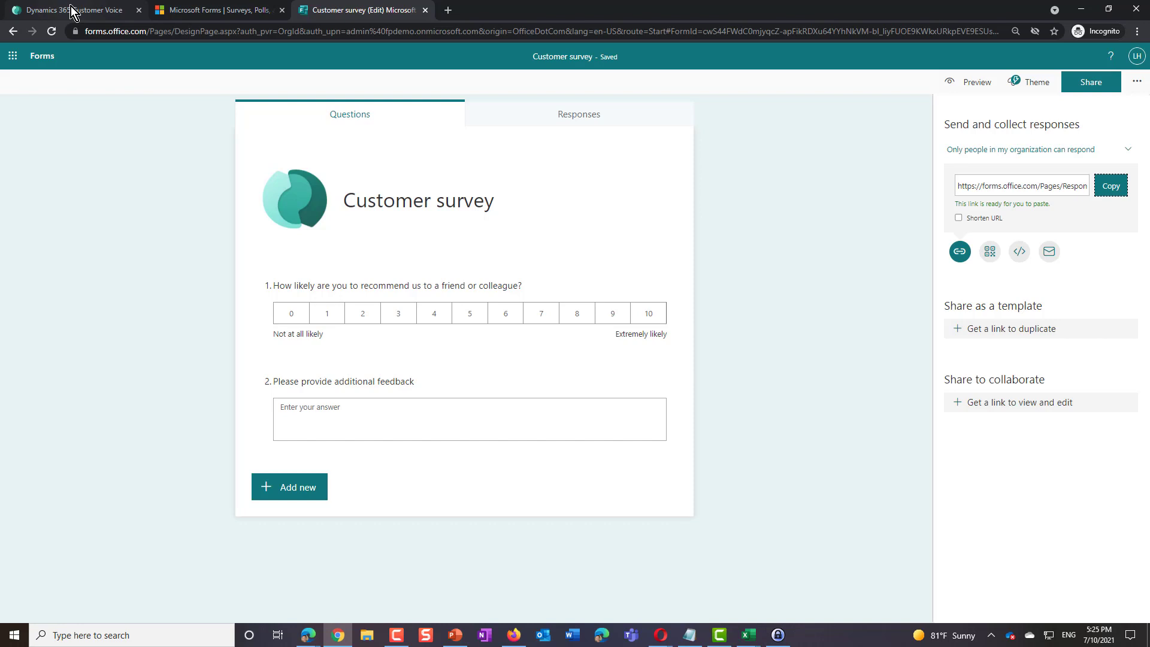
# Step: Go back to the Customer Voice Send > Email invitation page
pyautogui.click(72, 12)
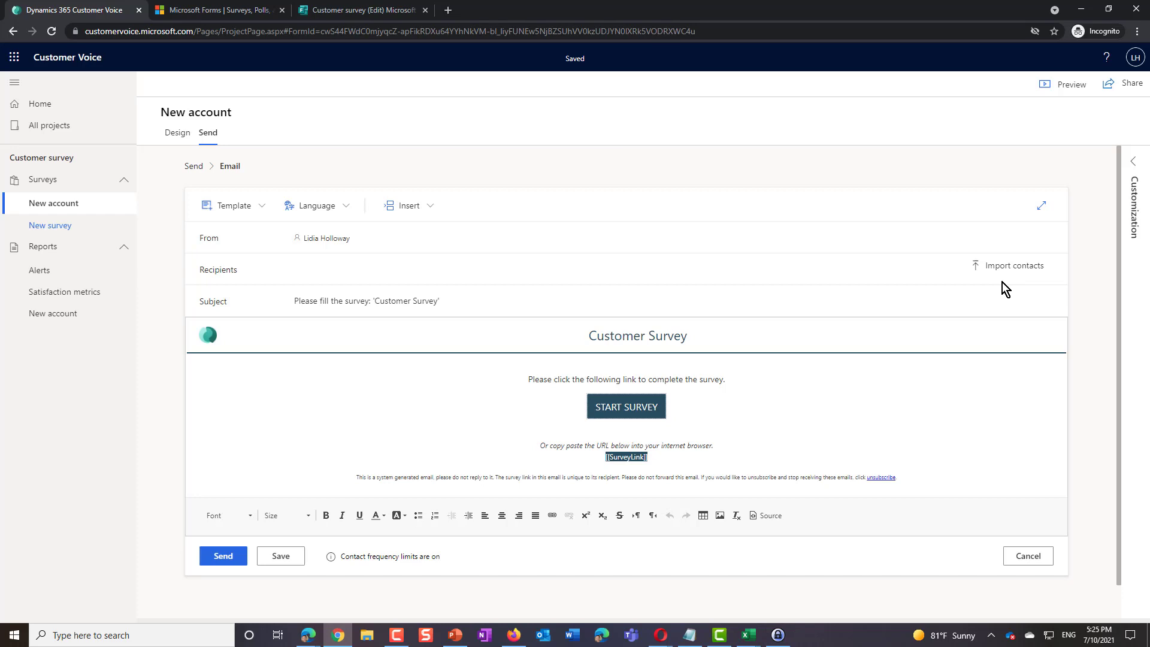
# Step: Download the contact CSV template and auto-fit its four columns in Excel
pyautogui.click(1011, 267)
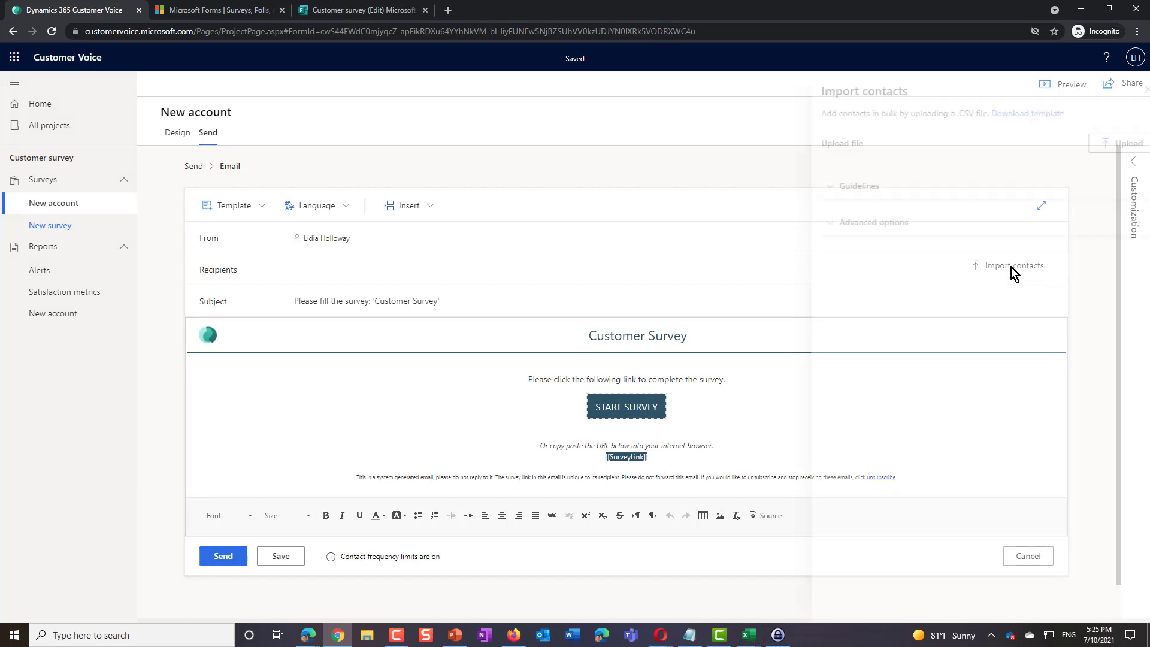
pyautogui.click(1018, 121)
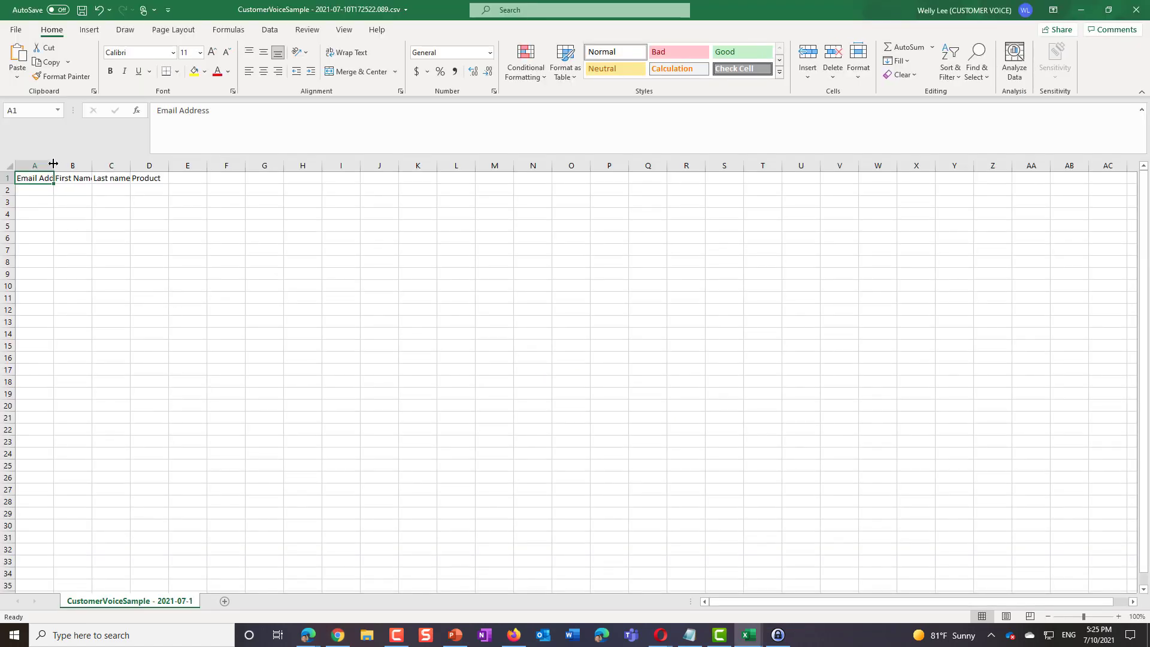
pyautogui.doubleClick(54, 164)
pyautogui.doubleClick(114, 166)
pyautogui.doubleClick(157, 166)
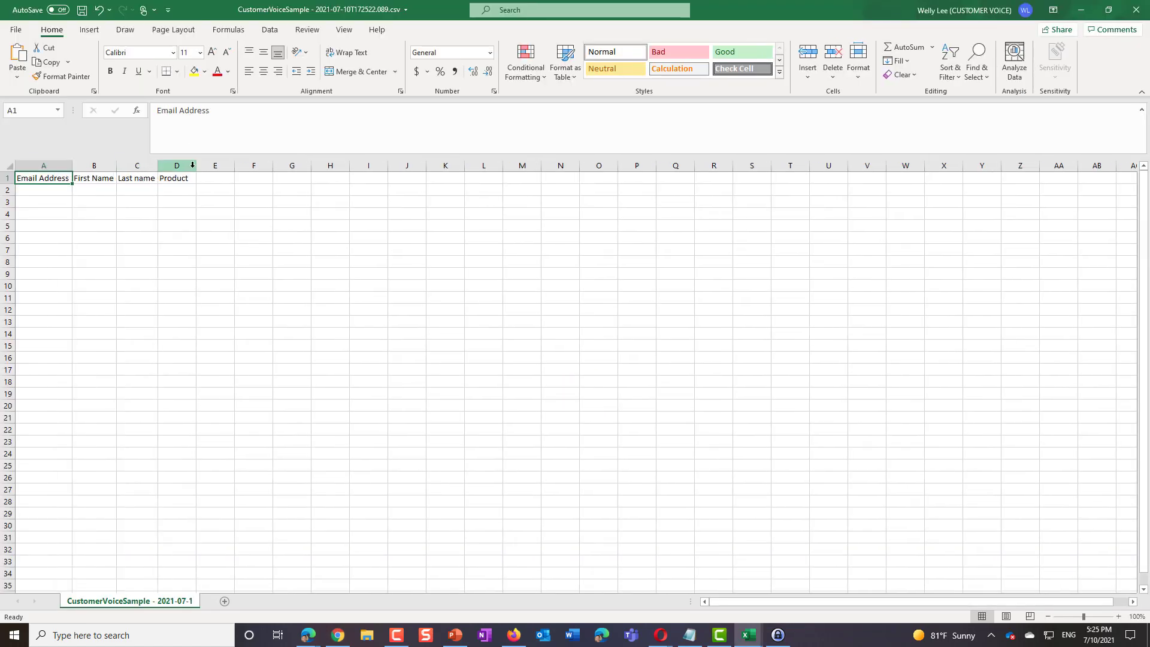
pyautogui.doubleClick(193, 166)
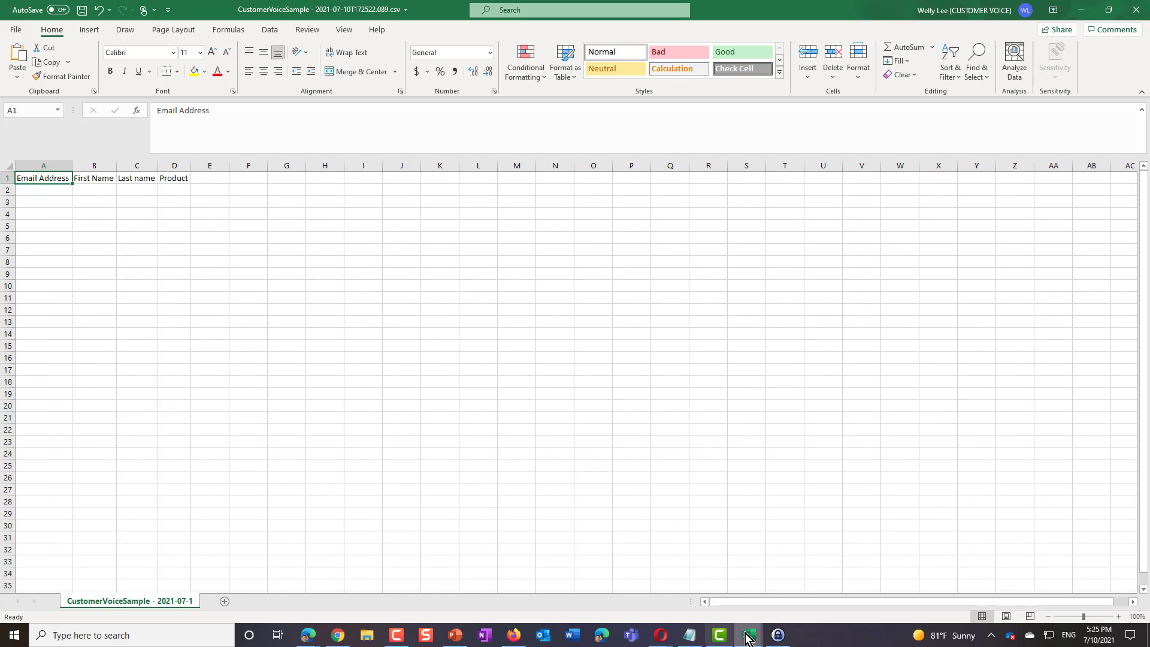
# Step: Review the filled contacts workbook, then upload and import it as 25 recipients
pyautogui.moveTo(746, 636)
pyautogui.click(748, 575)
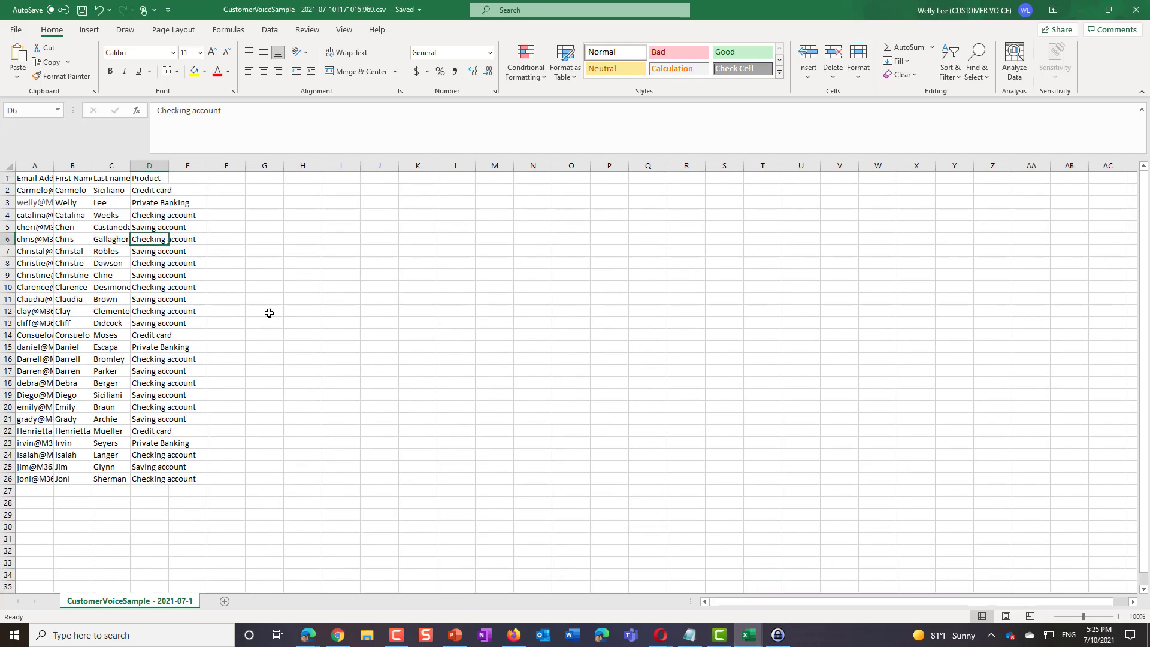
pyautogui.click(159, 205)
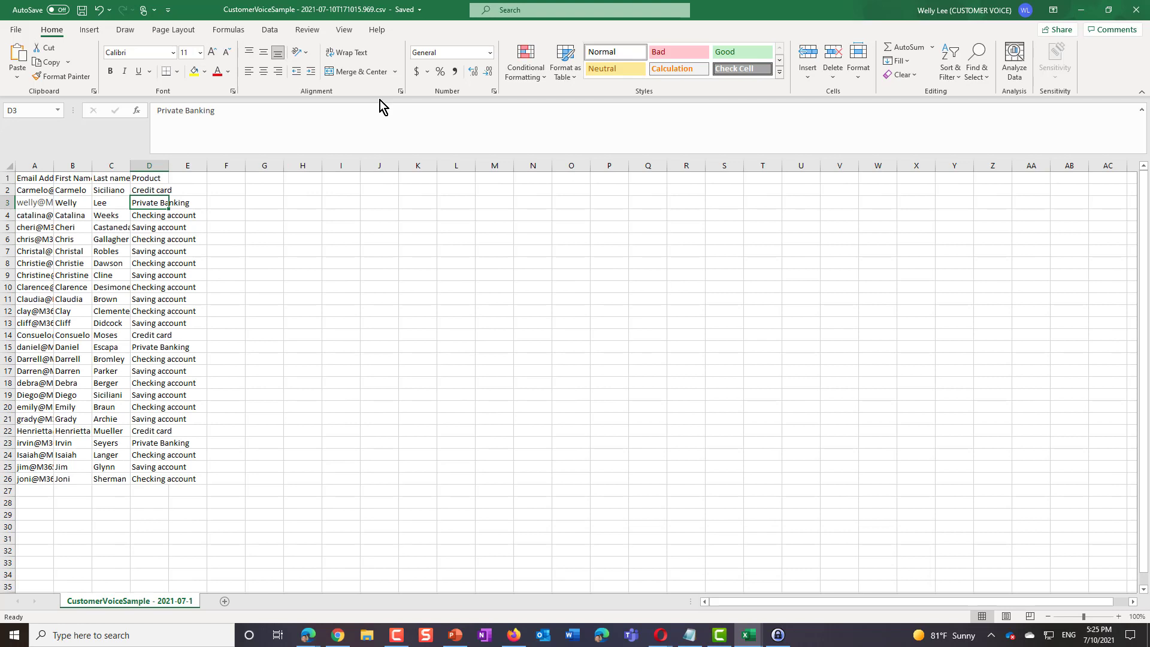
pyautogui.click(337, 635)
pyautogui.click(1090, 142)
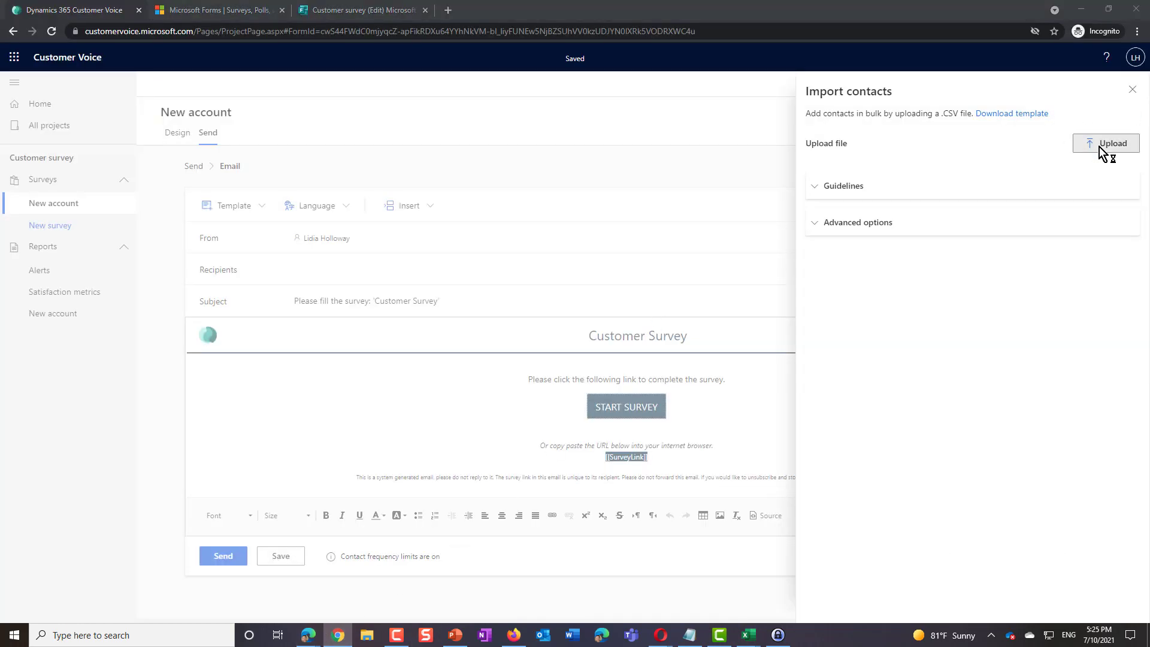
pyautogui.doubleClick(281, 94)
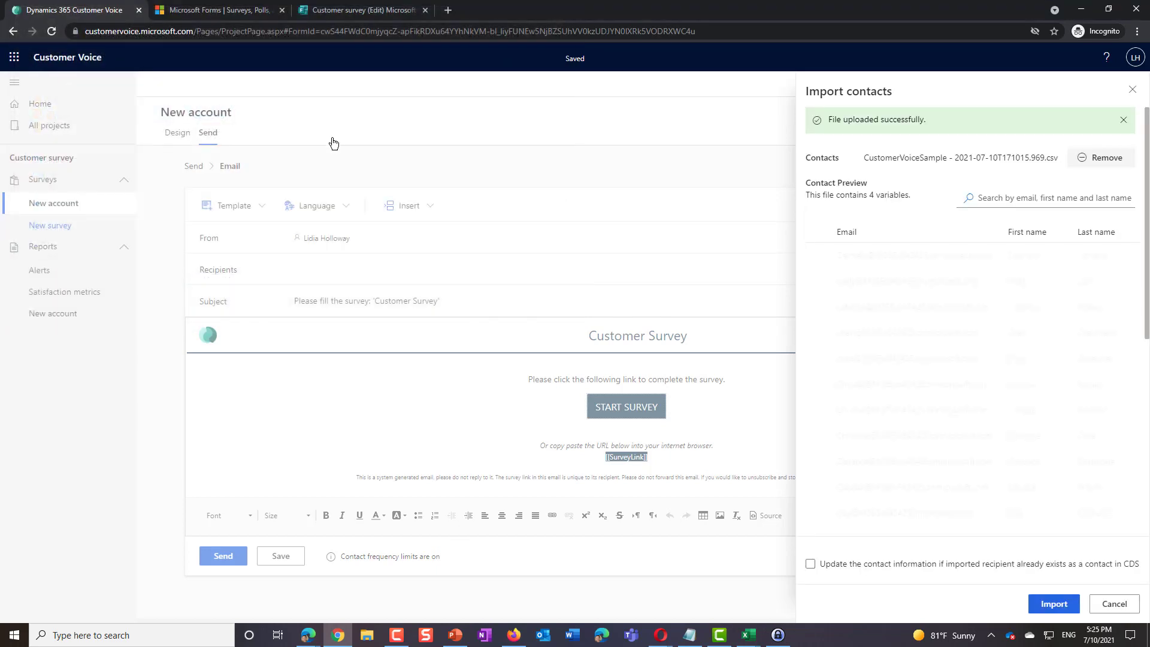
pyautogui.click(1068, 606)
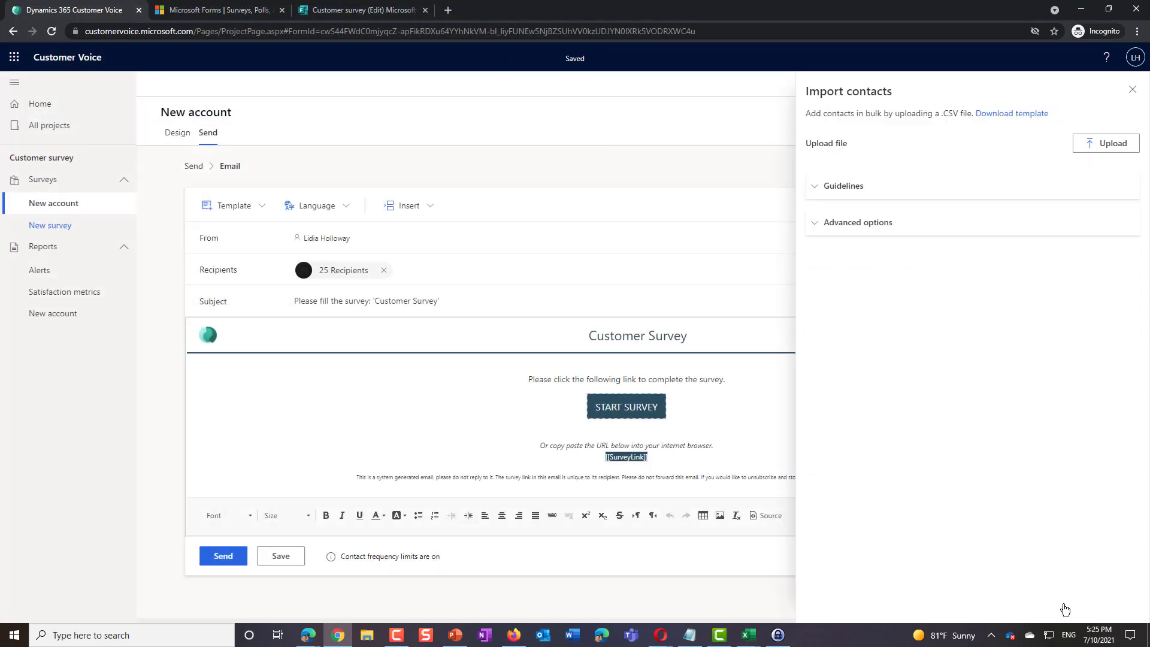
# Step: Delete the default invitation text from the email body
pyautogui.click(527, 382)
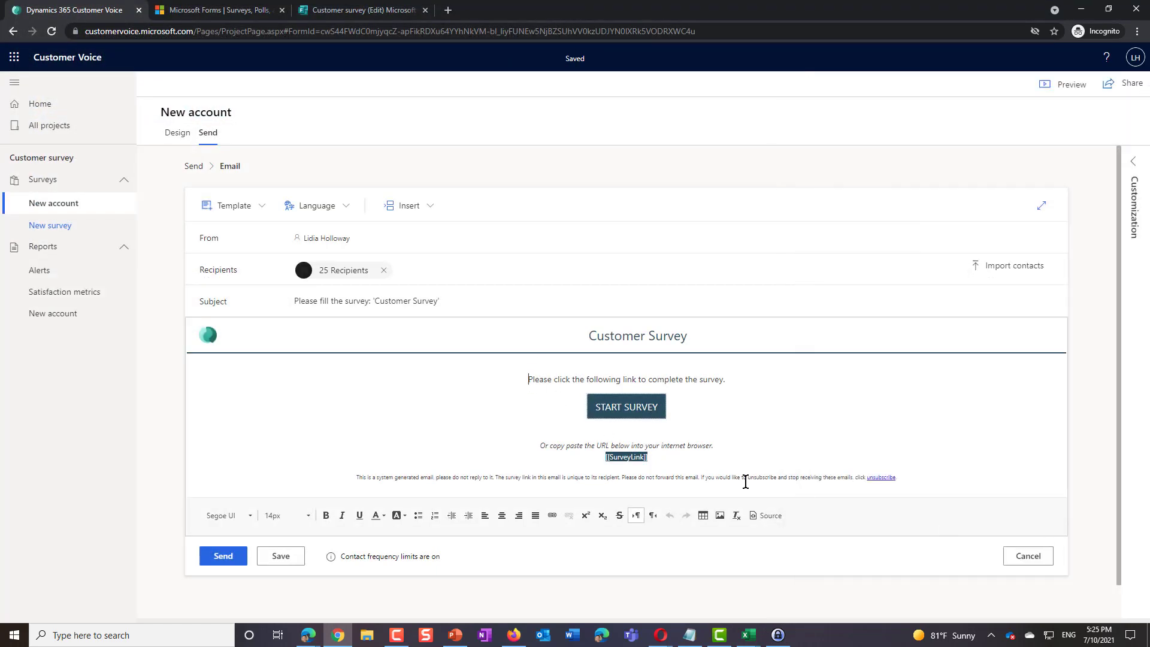
pyautogui.keyDown('shift'); pyautogui.click(728, 461); pyautogui.keyUp('shift')
pyautogui.press('Delete')
pyautogui.write('Hi')
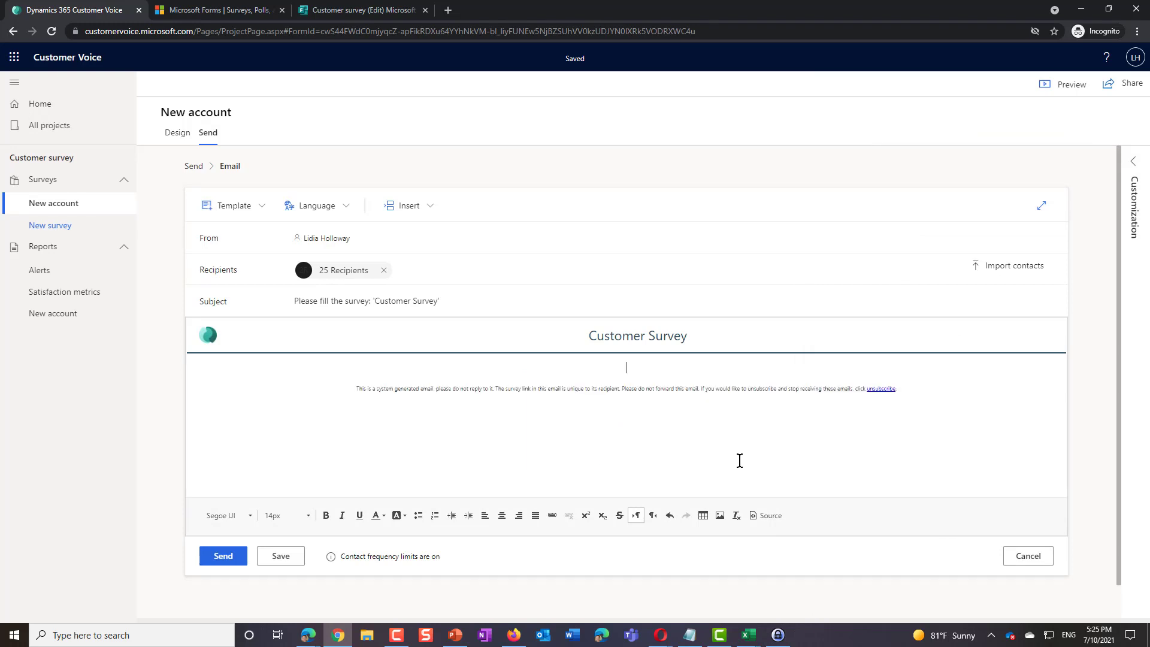
# Step: Add the recipient's first name and first question, then send to 25 recipients
pyautogui.click(428, 206)
pyautogui.moveTo(442, 229)
pyautogui.click(547, 252)
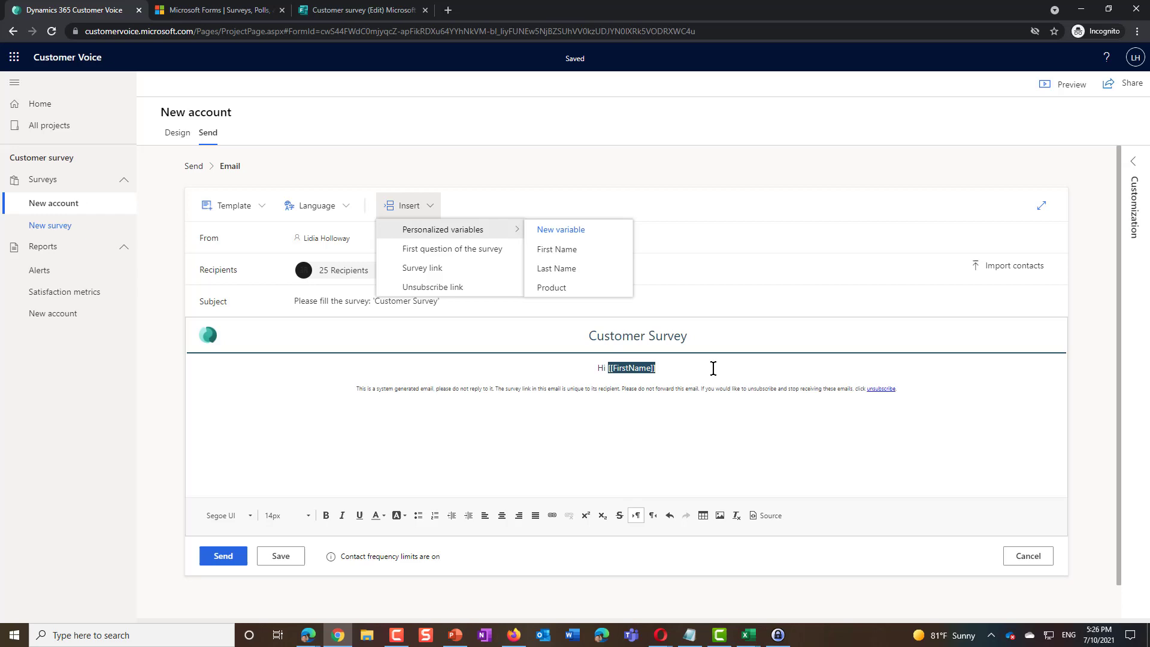
pyautogui.click(477, 254)
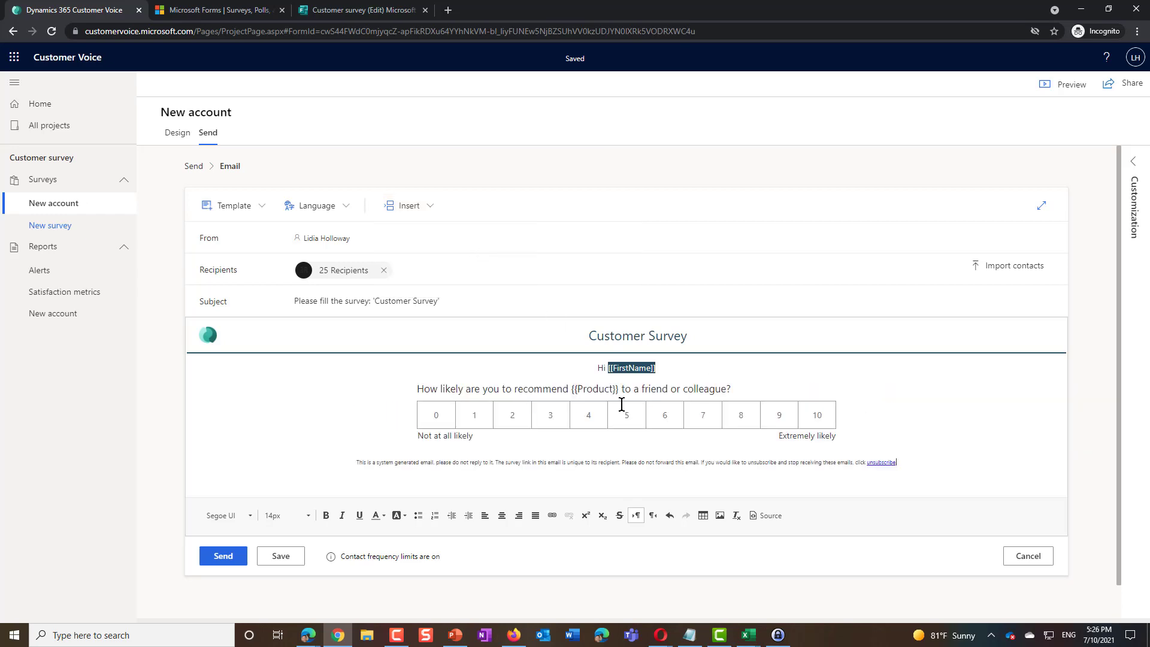
pyautogui.click(226, 557)
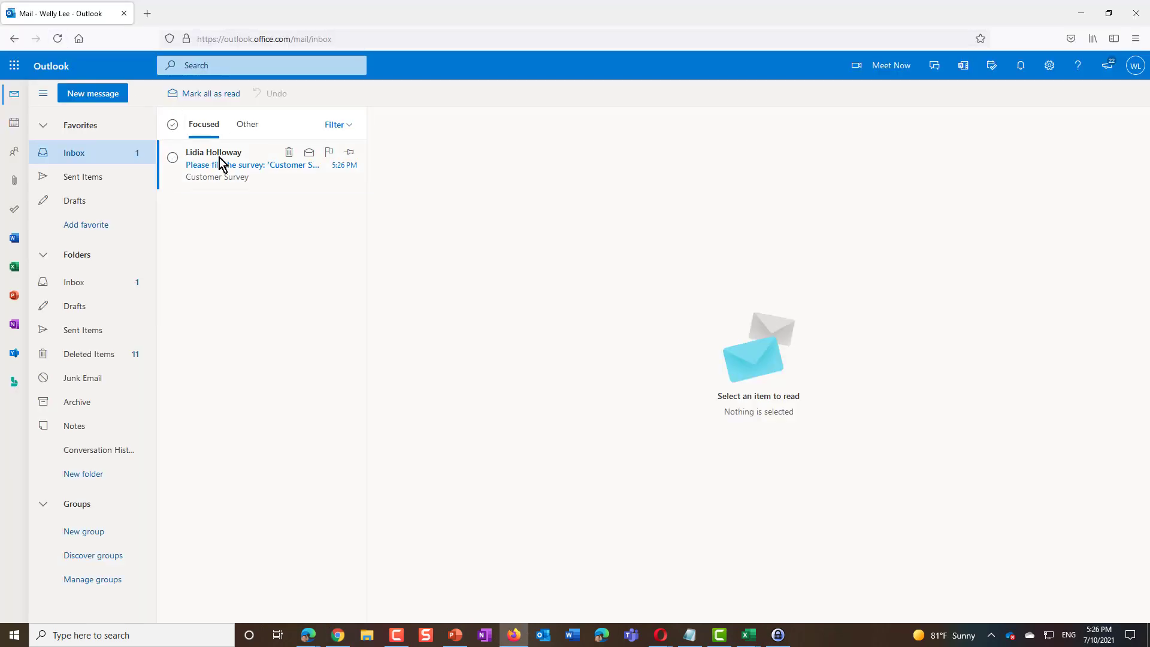
pyautogui.click(218, 162)
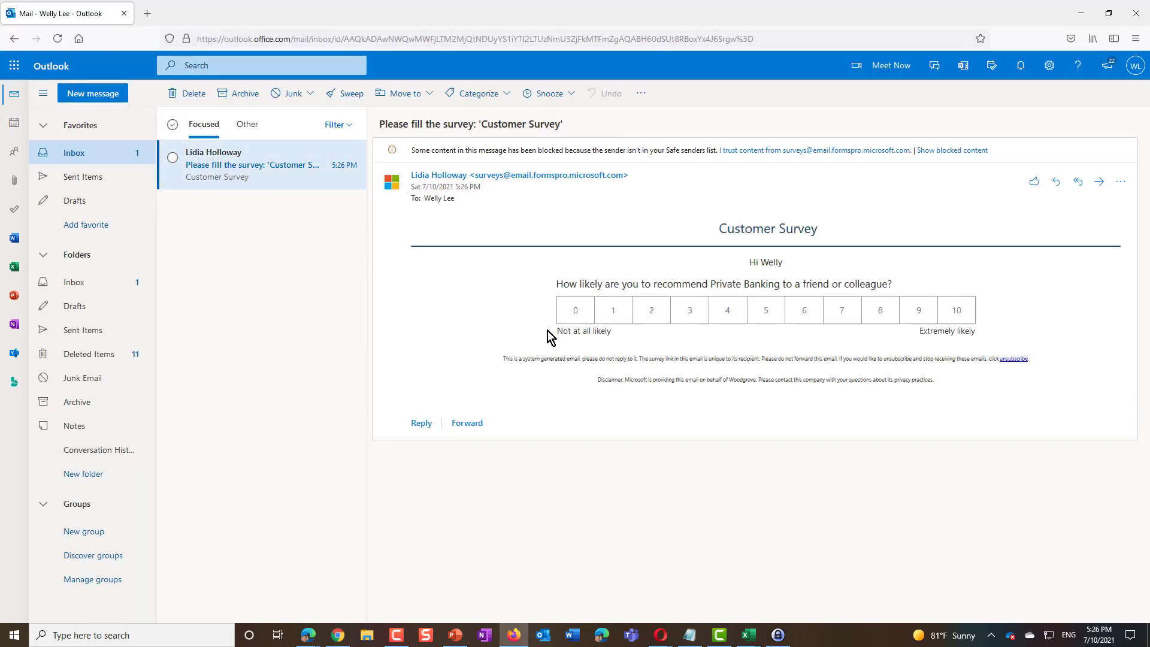
# Step: Submit a survey response rating 7, with Very satisfied service ratings including Rates and fees
pyautogui.click(841, 312)
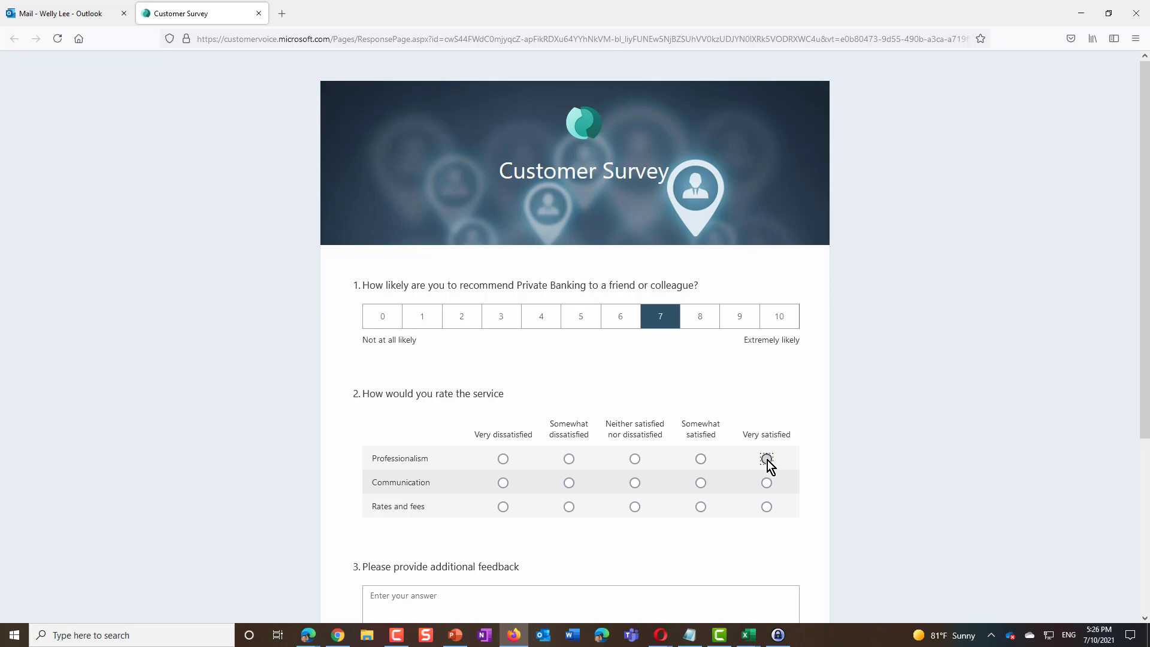
pyautogui.click(766, 506)
pyautogui.scroll(-3, 755, 530)
pyautogui.click(729, 474)
pyautogui.write('Ser')
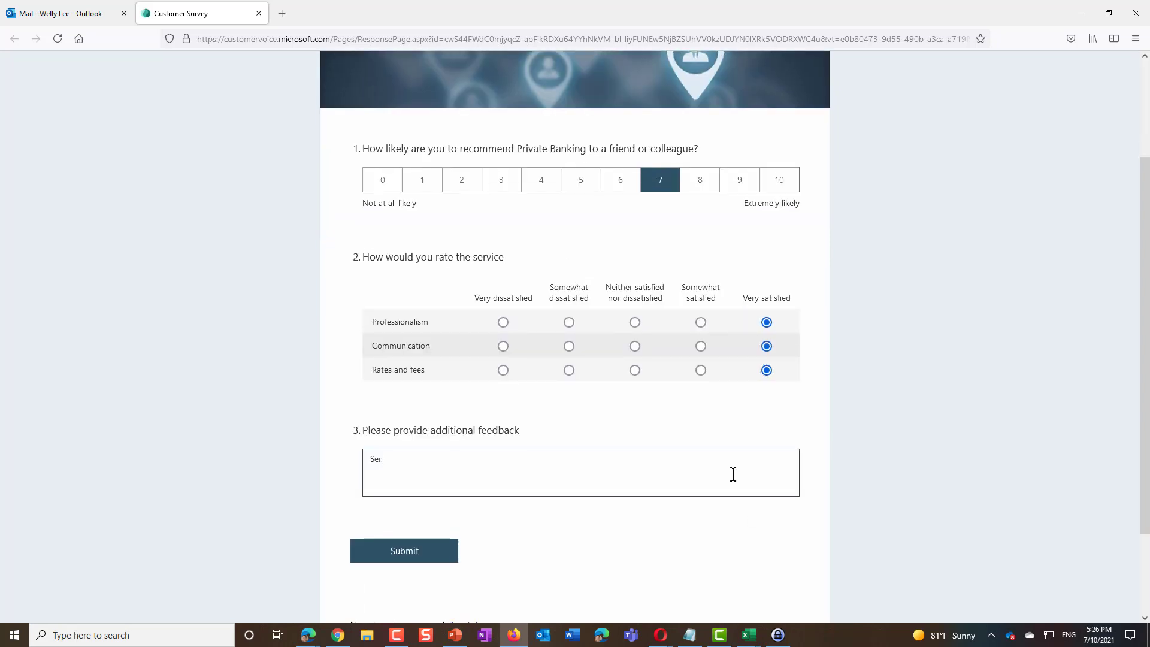
pyautogui.write('eat')
pyautogui.click(418, 552)
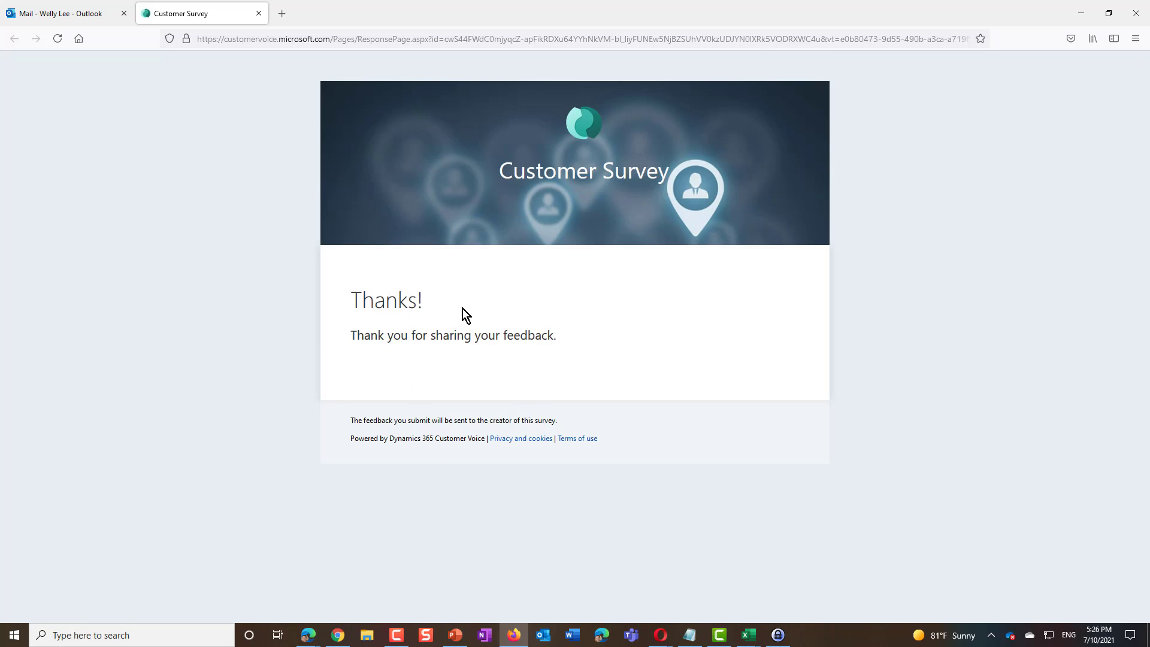
pyautogui.click(338, 636)
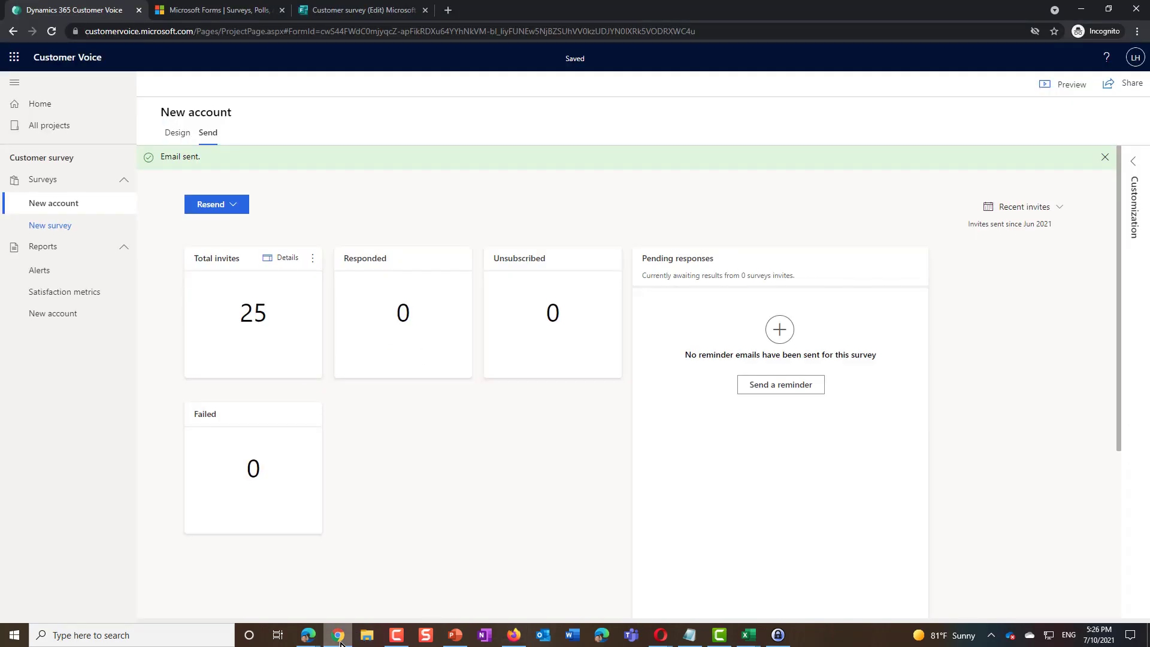
pyautogui.click(53, 314)
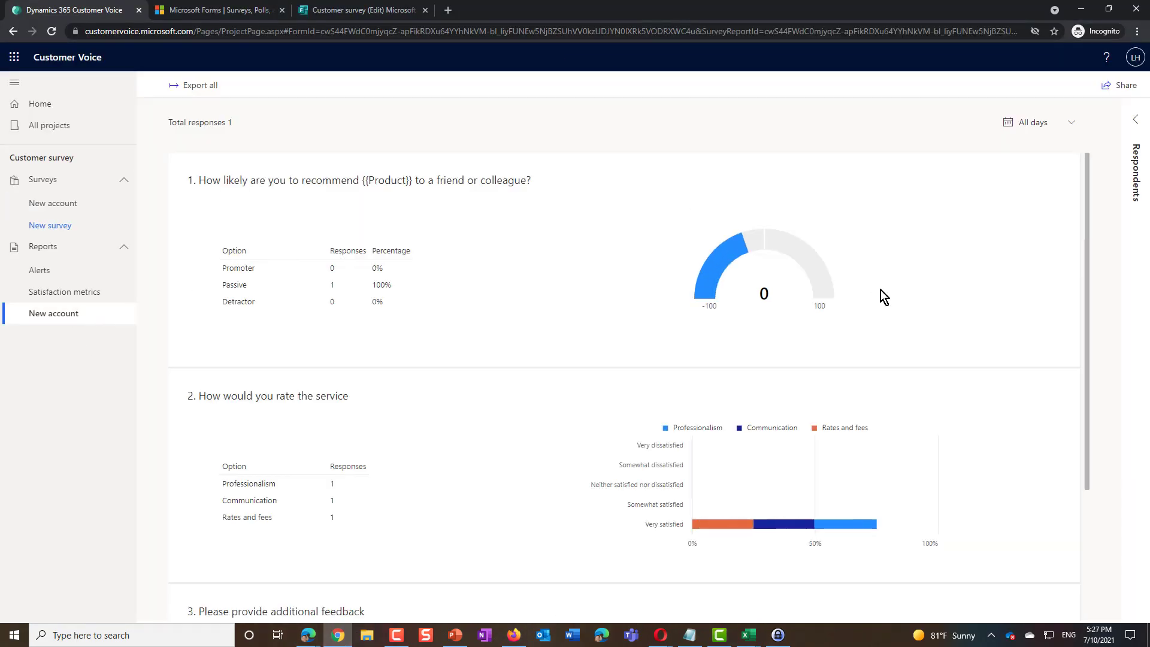
pyautogui.click(1133, 135)
pyautogui.click(960, 215)
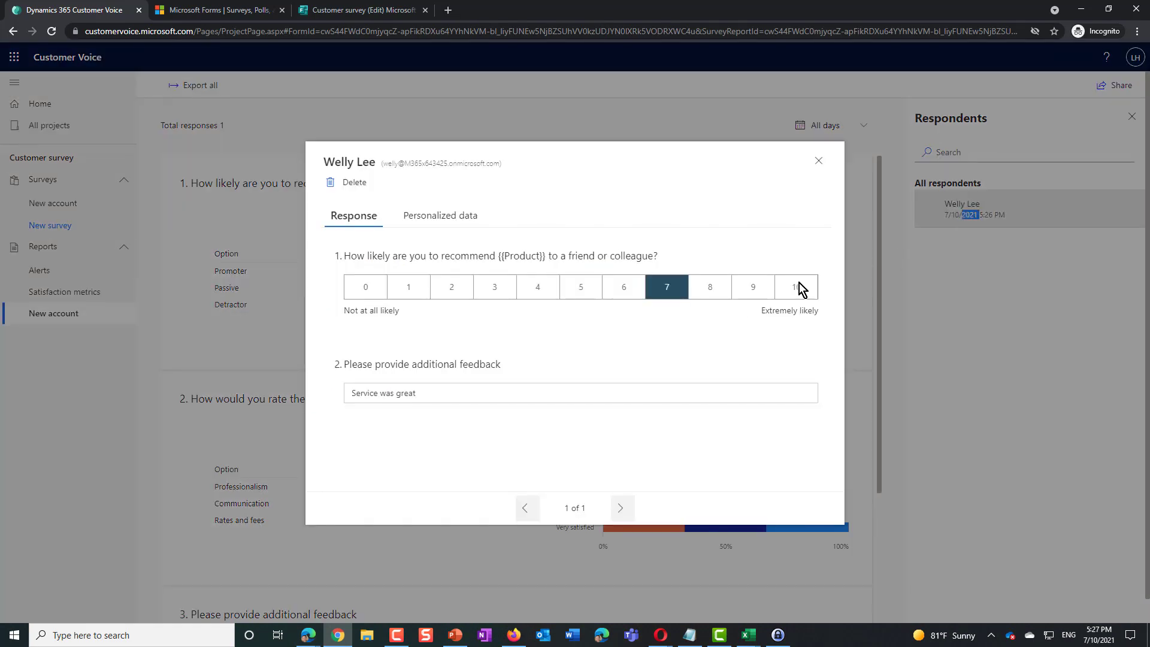
pyautogui.click(440, 215)
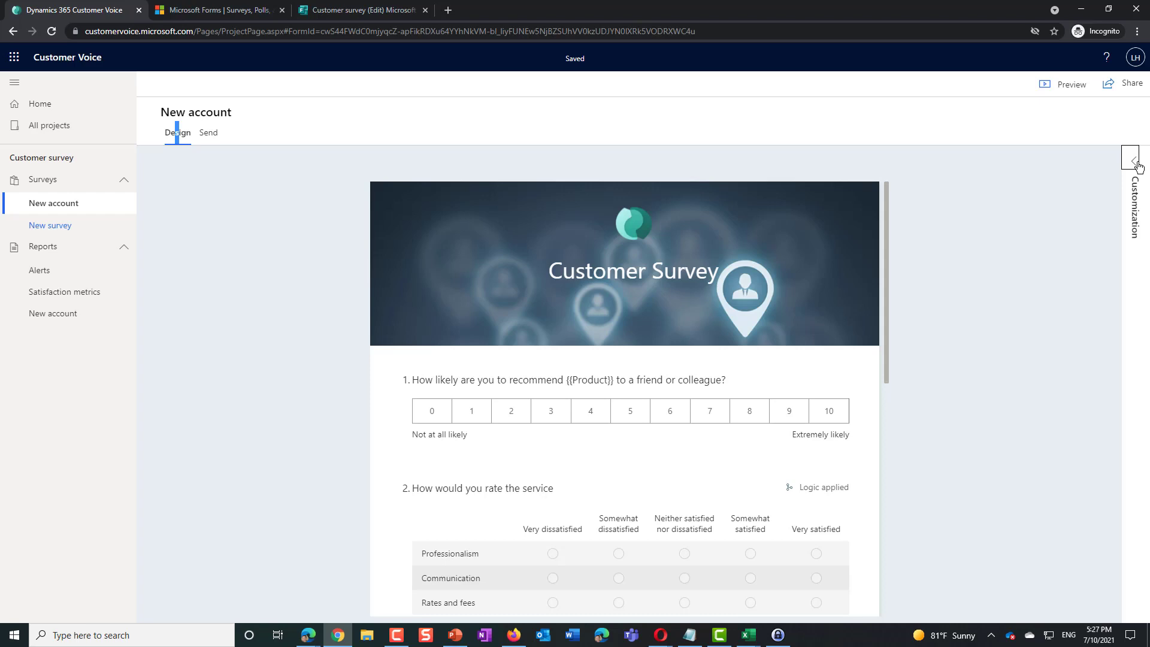
# Step: Add and save a Net Promoter Score metric based on the recommend question
pyautogui.click(1134, 162)
pyautogui.click(1068, 197)
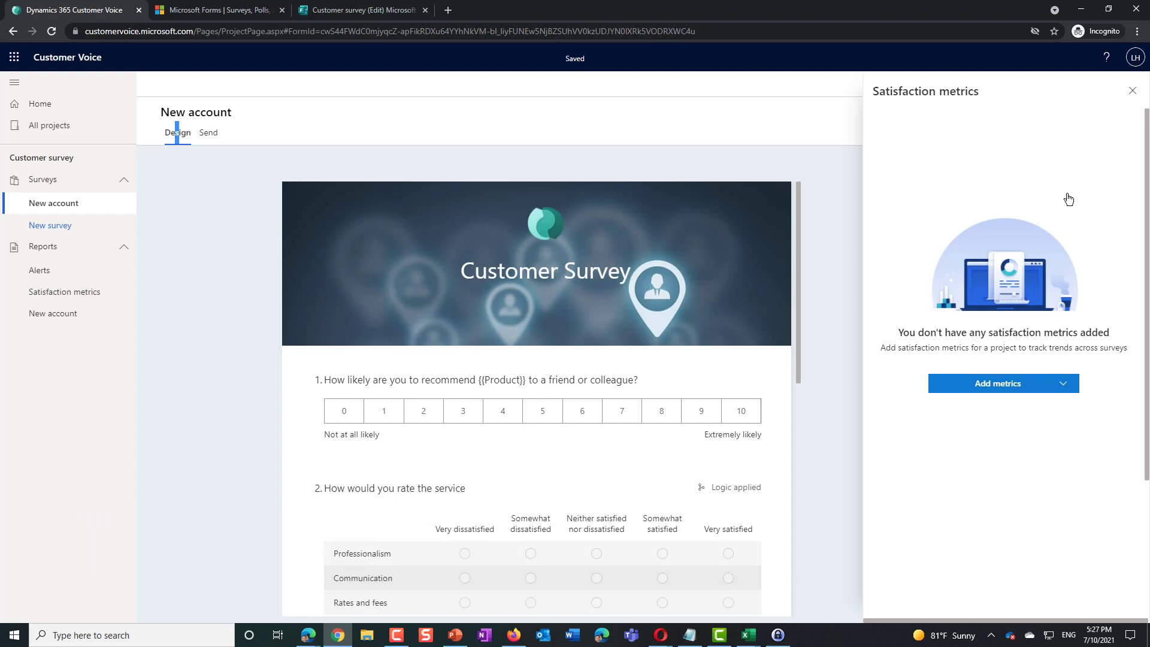
pyautogui.click(1066, 389)
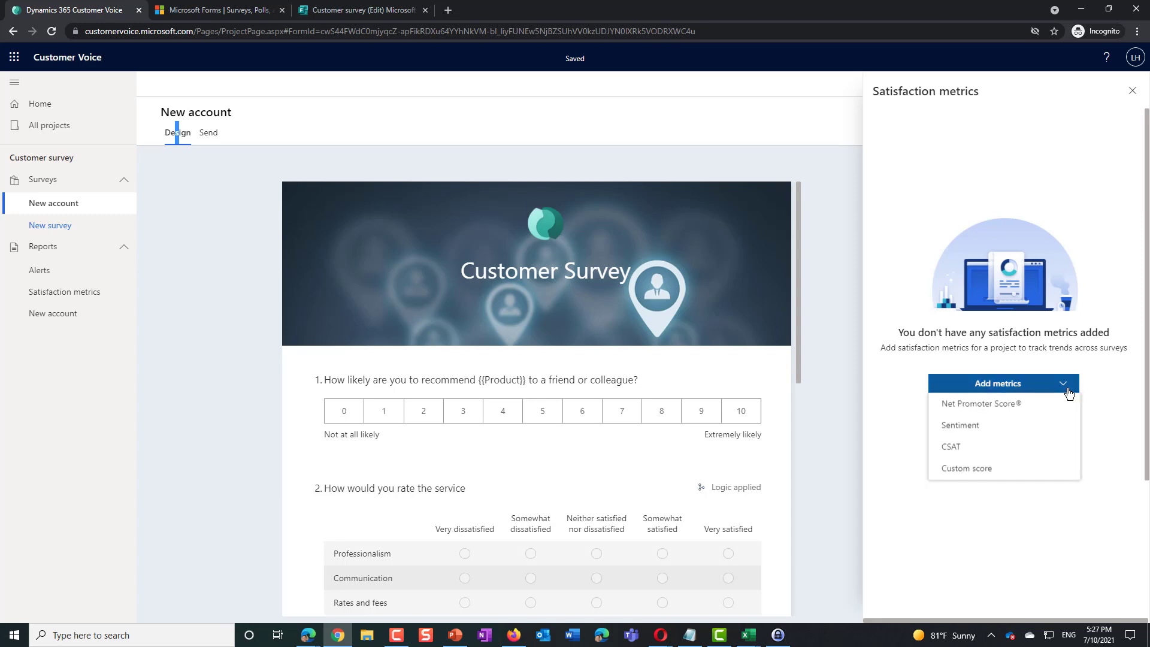
pyautogui.click(993, 405)
pyautogui.click(945, 281)
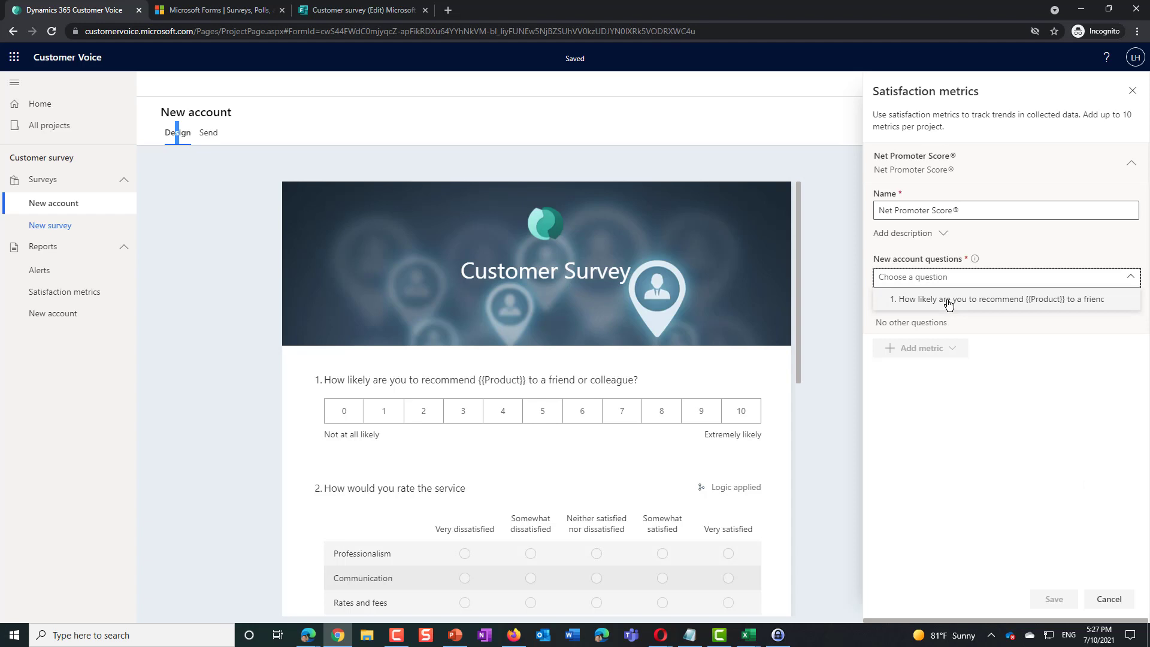
pyautogui.click(1054, 594)
# Step: Build a Service score custom metric including Professionalism and Communication, with adjusted points and weights
pyautogui.click(957, 200)
pyautogui.click(958, 285)
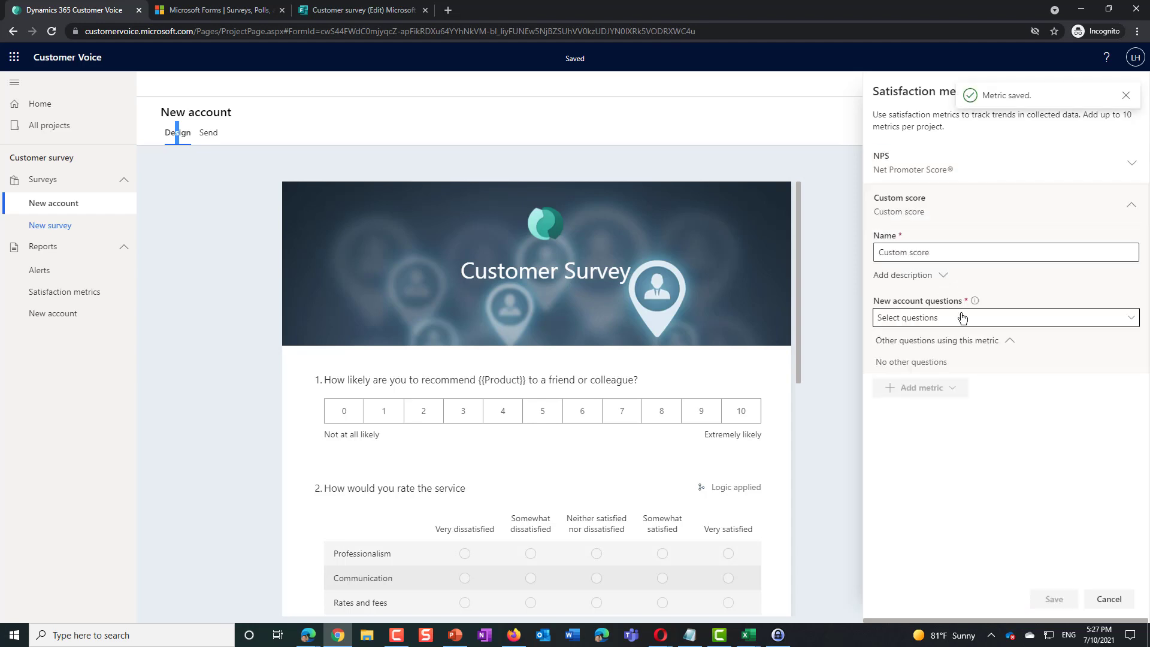
pyautogui.hotkey('ctrl', 'a')
pyautogui.write('Service score')
pyautogui.click(893, 317)
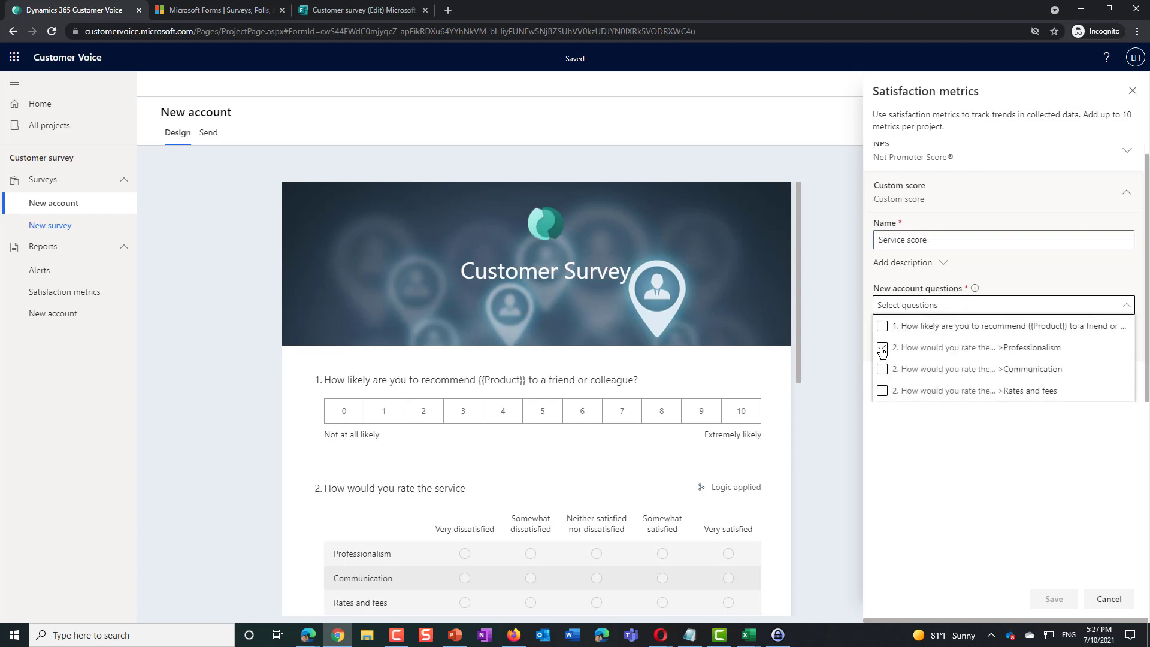
pyautogui.click(882, 349)
pyautogui.click(883, 381)
pyautogui.click(906, 415)
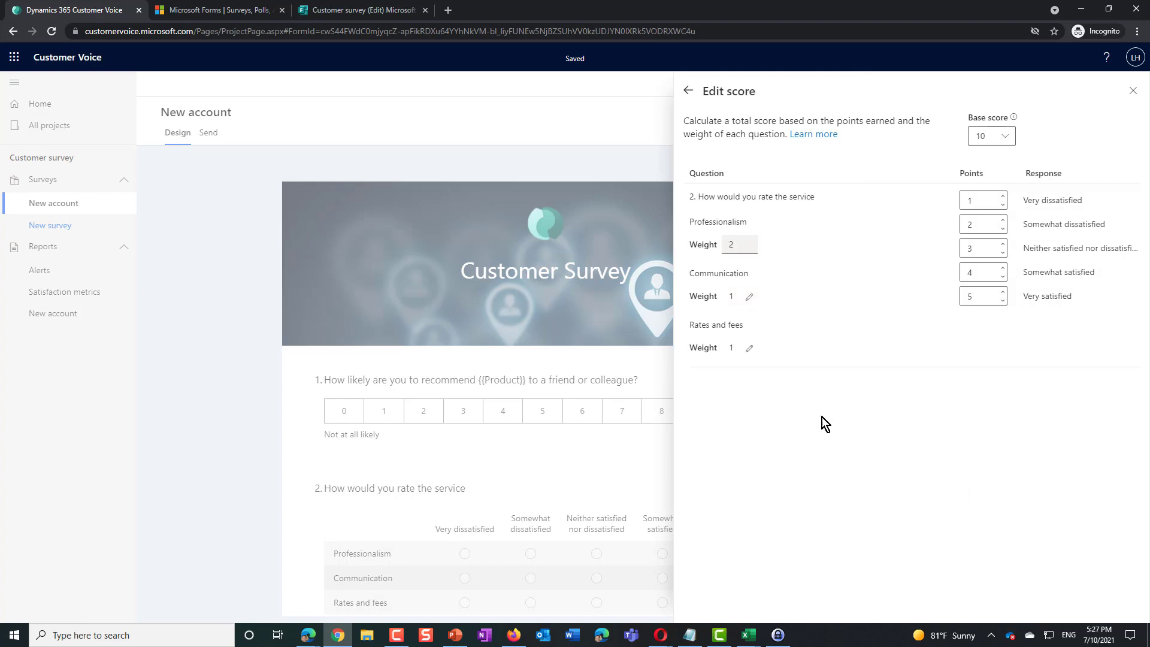
pyautogui.click(1134, 93)
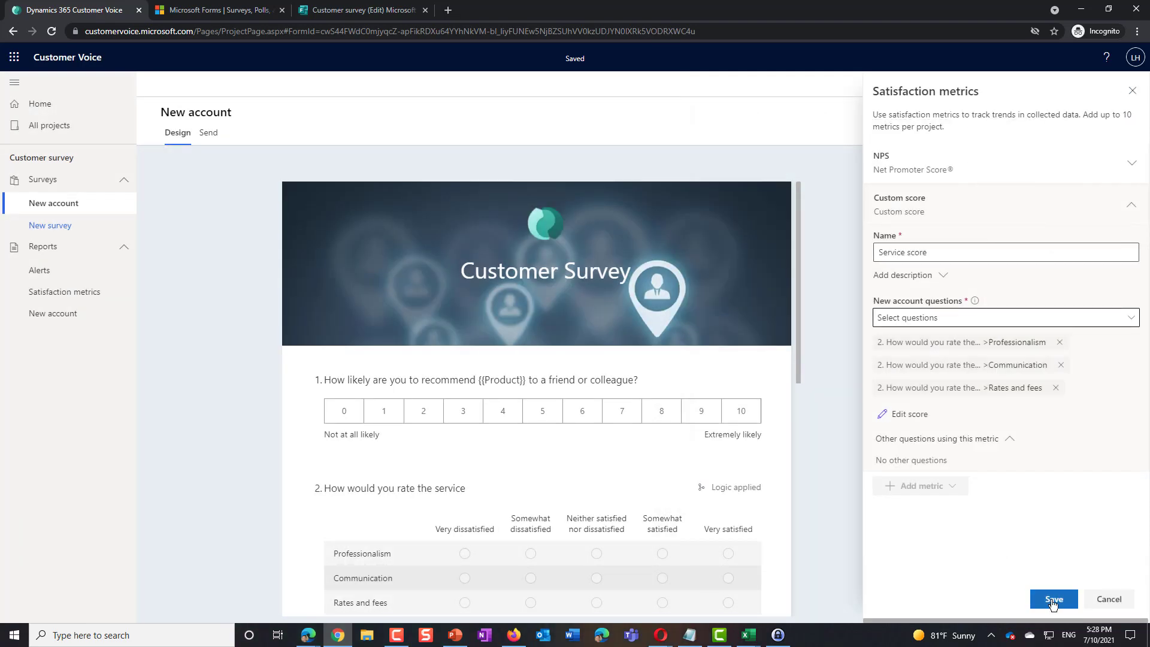
# Step: Save the Service score metric and view the Bank Satisfaction metrics dashboard
pyautogui.click(1054, 597)
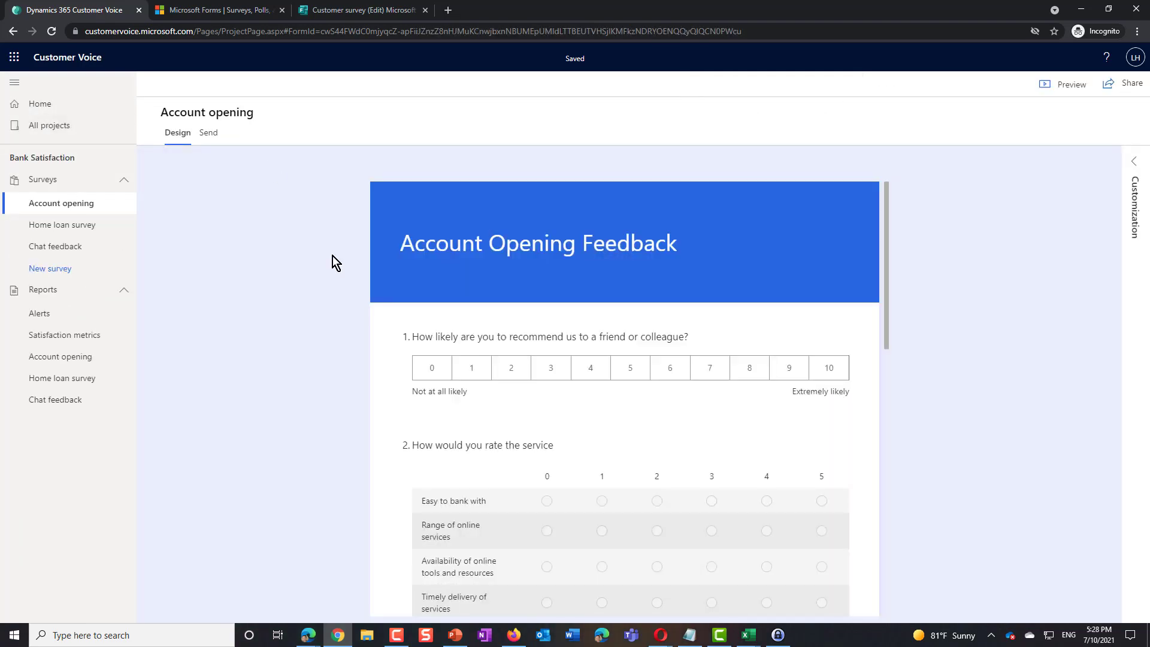
pyautogui.click(64, 335)
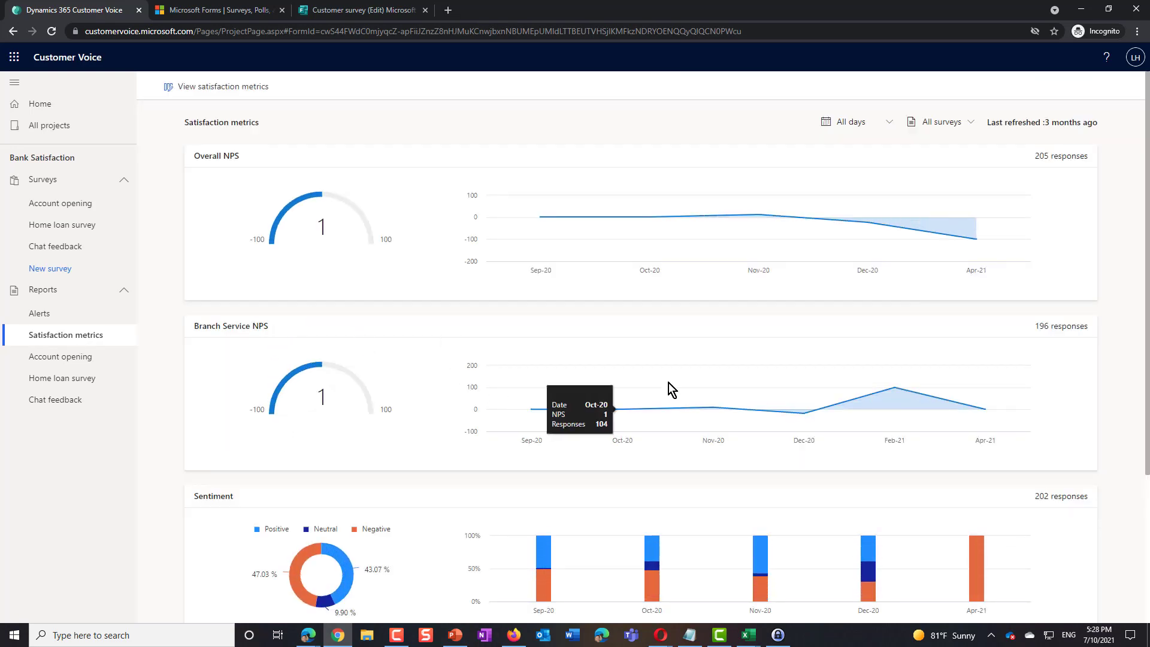
pyautogui.scroll(-2, 705, 453)
pyautogui.scroll(-1, 703, 476)
pyautogui.scroll(3, 703, 477)
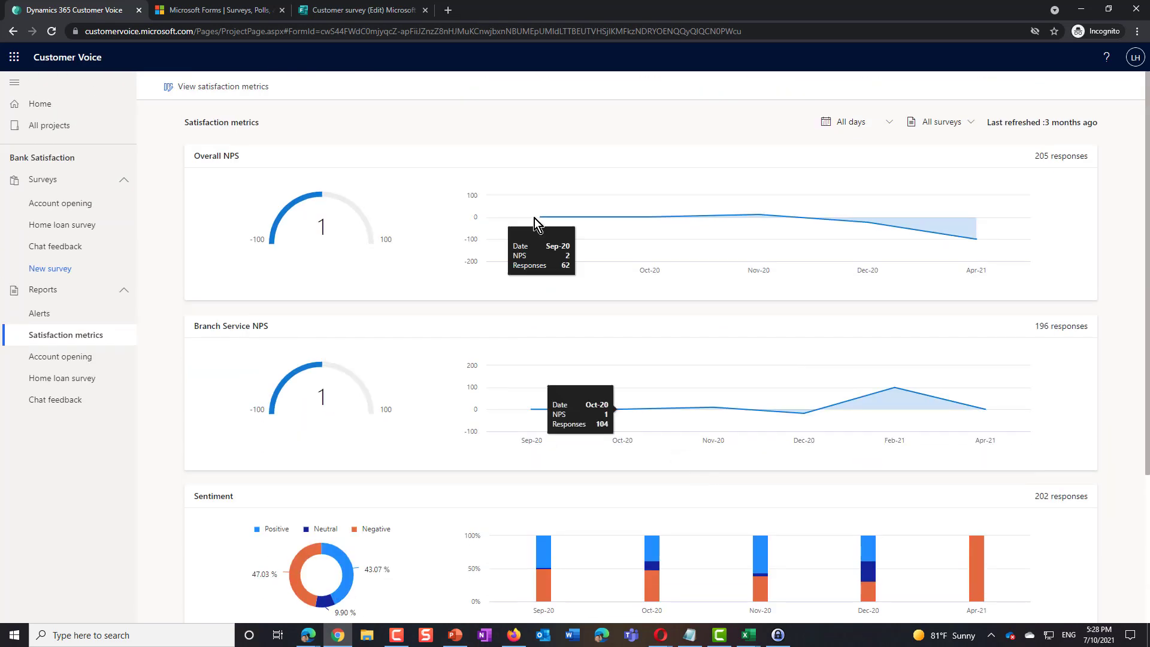
# Step: Start a new alert rule on Overall NPS with the condition Less than Promoters
pyautogui.click(41, 314)
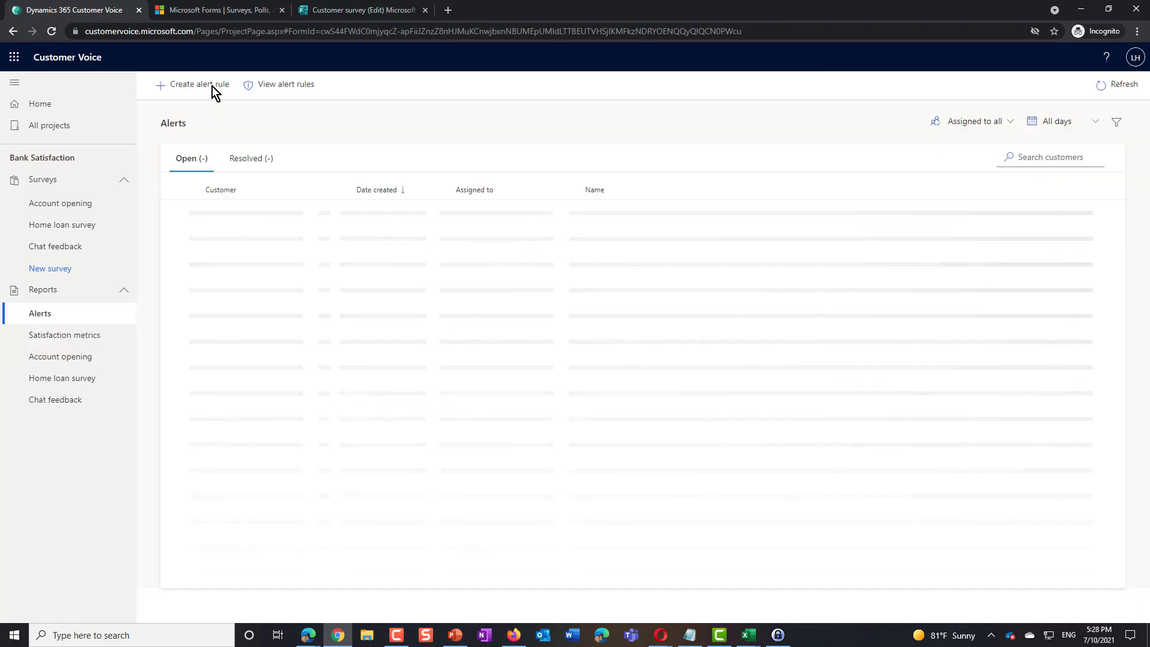
pyautogui.click(212, 86)
pyautogui.click(980, 189)
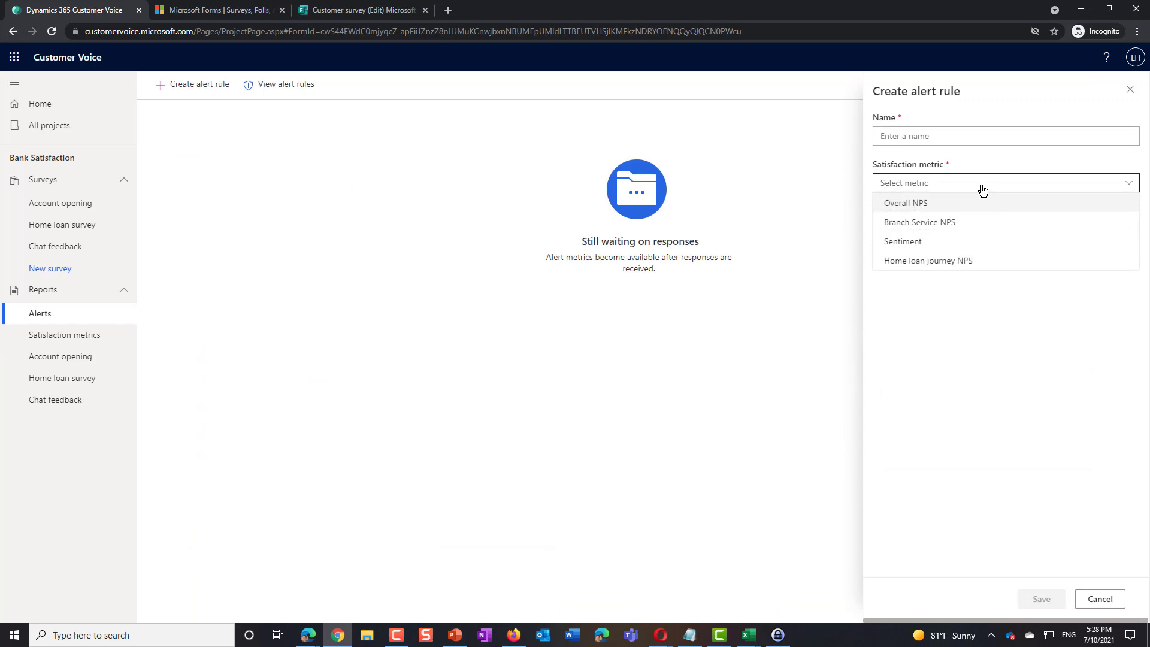
pyautogui.click(979, 209)
pyautogui.click(977, 231)
pyautogui.click(953, 267)
pyautogui.click(1075, 232)
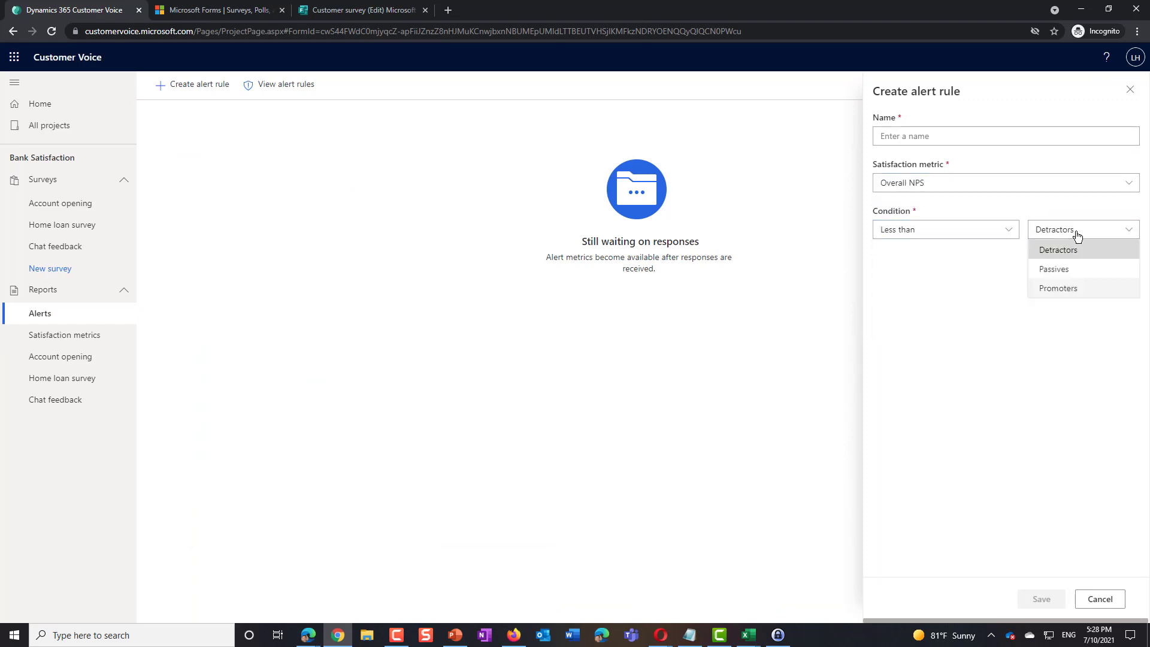
pyautogui.click(1065, 288)
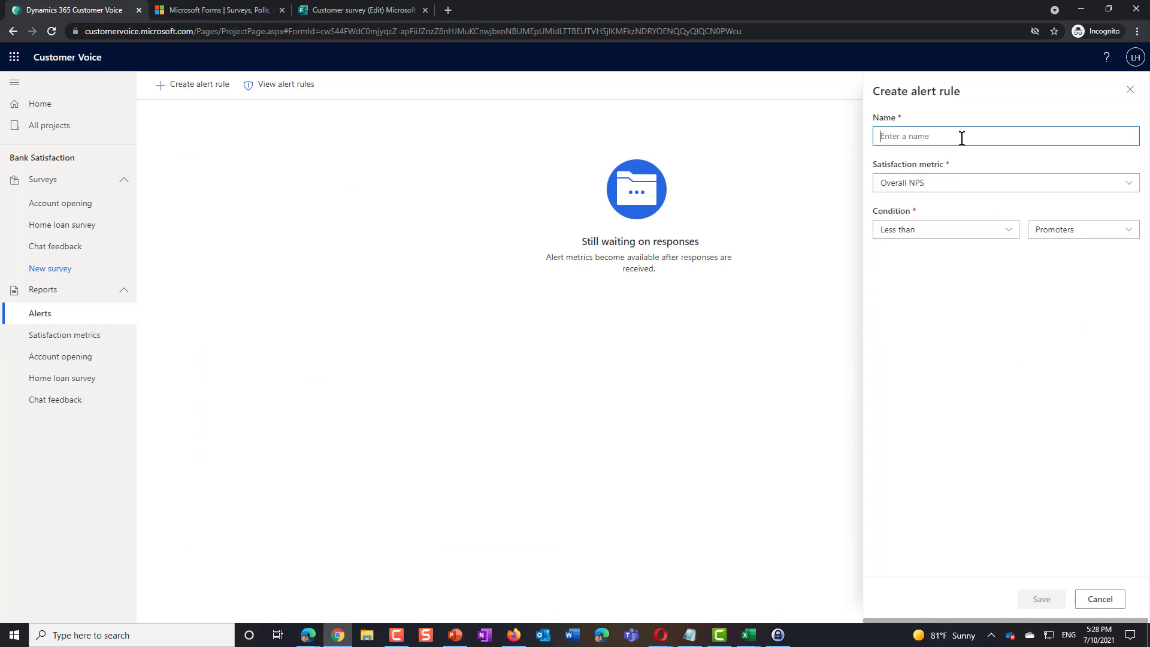